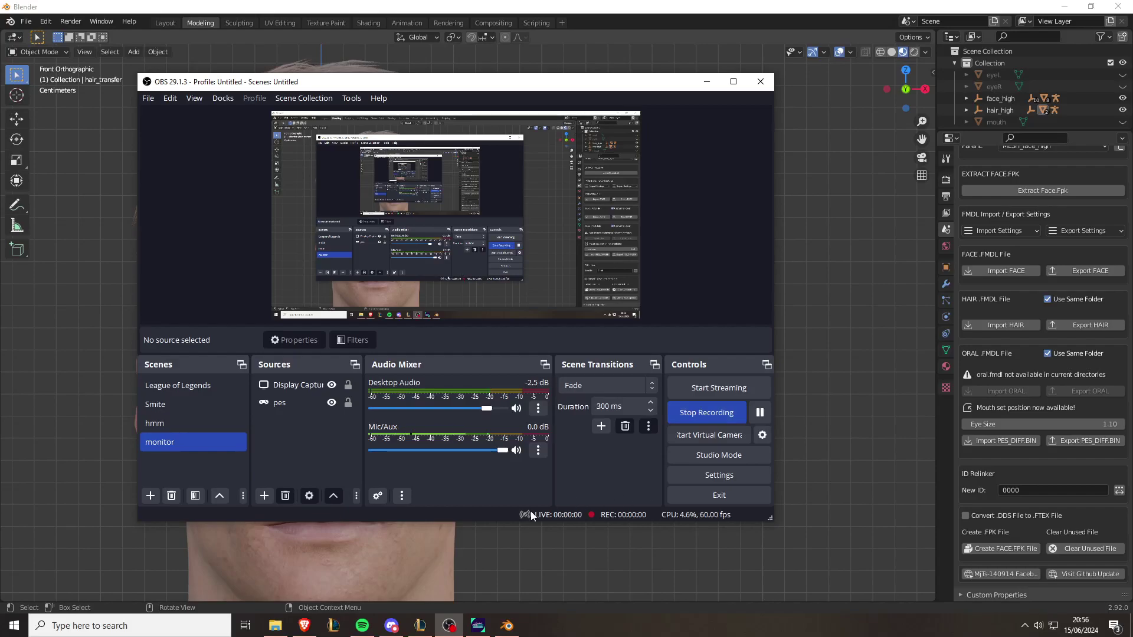
- Clear the recording window out of the way and examine the head and hair model from the front and side
left_click(502, 5)
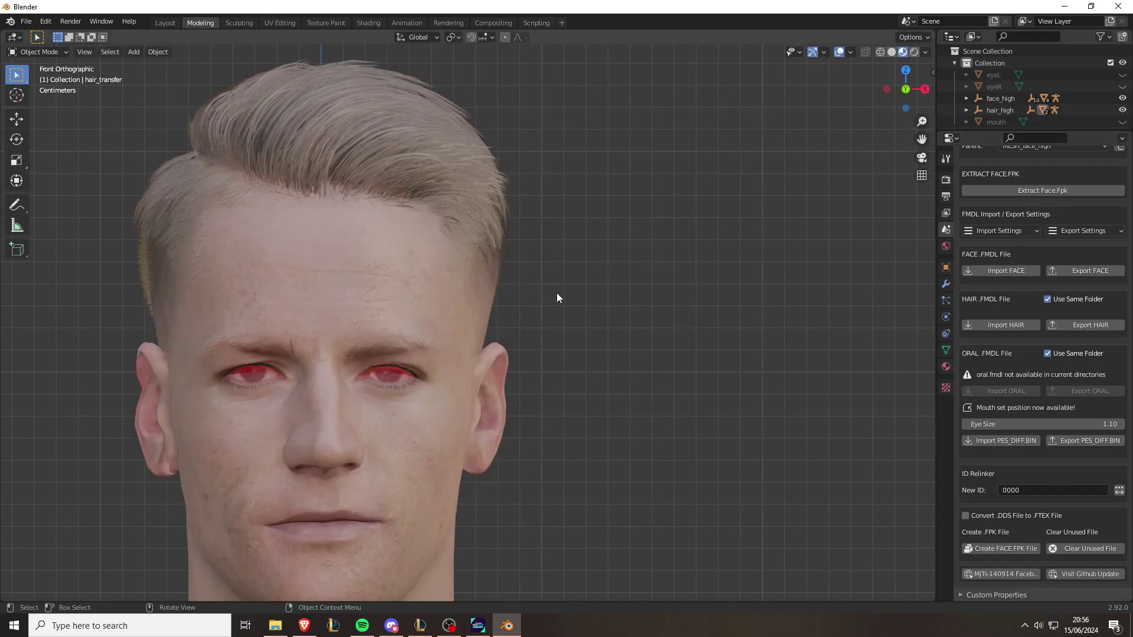
scroll(558, 296, "down", 2, "shift")
scroll(558, 296, "down", 9, "ctrl")
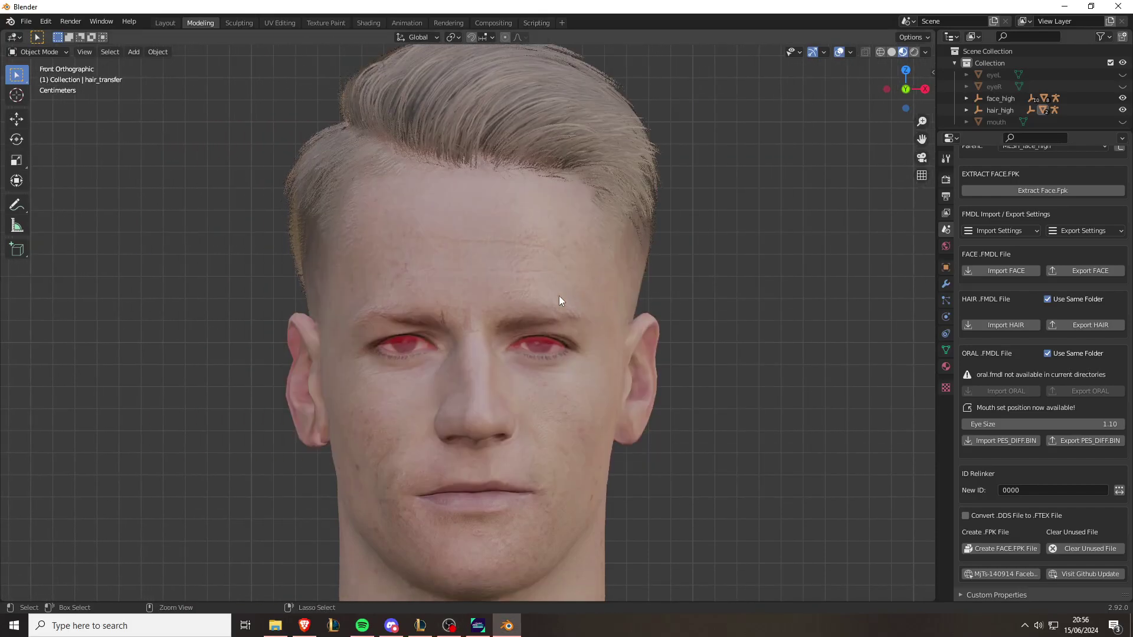
scroll(558, 295, "down", 3)
scroll(558, 296, "down", 1)
scroll(559, 296, "down", 6, "shift")
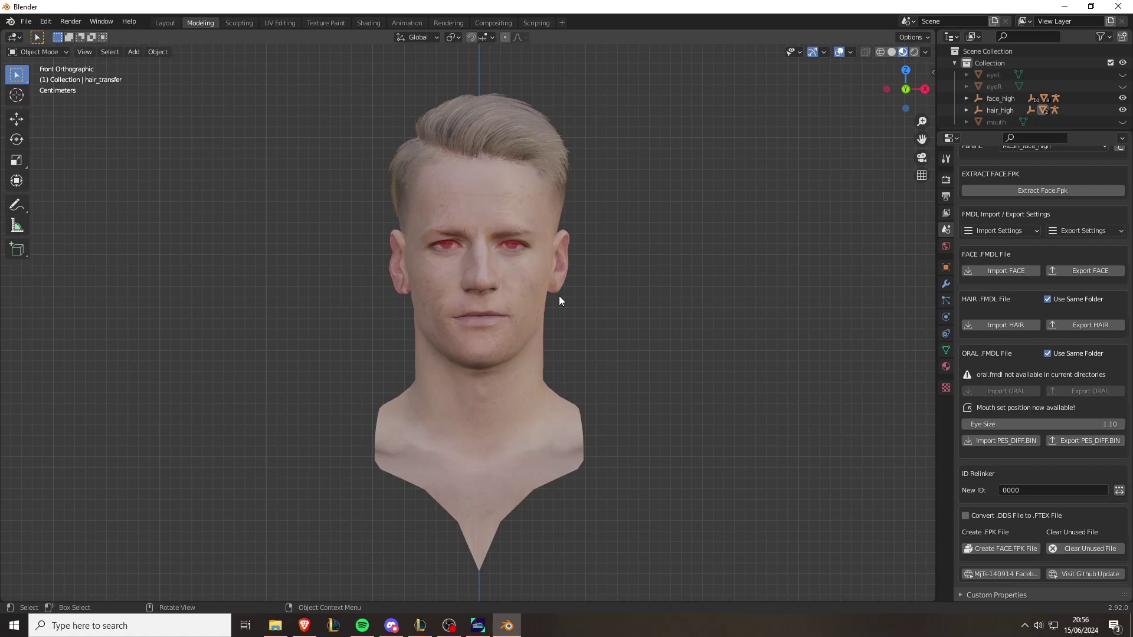
middle_click_drag(559, 296, 559, 295)
key("KP_1")
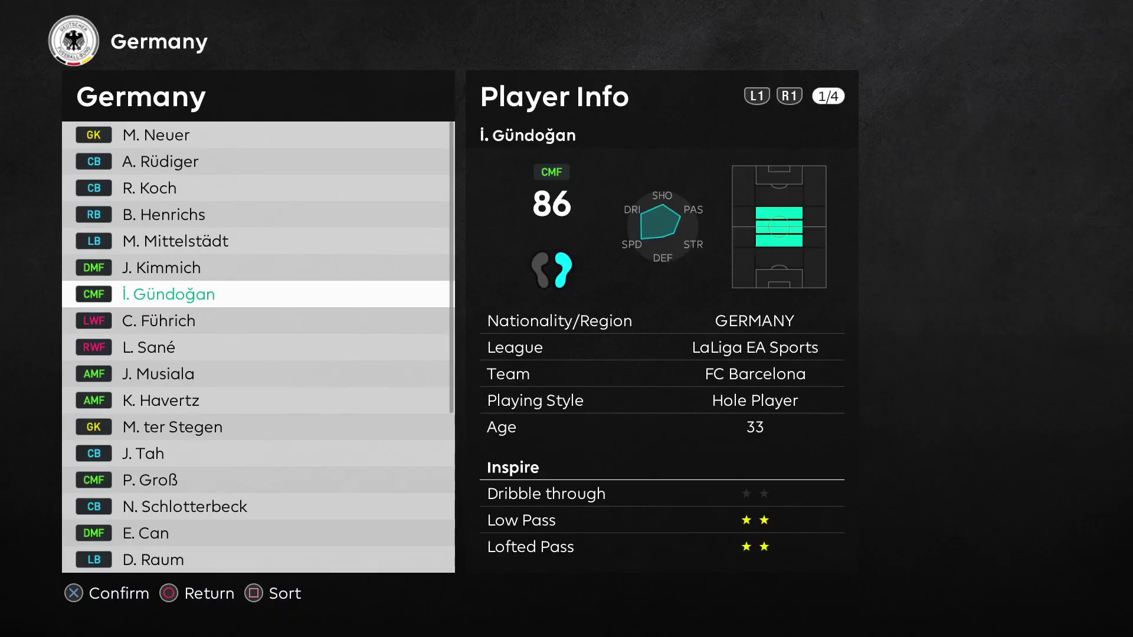
key("Down")
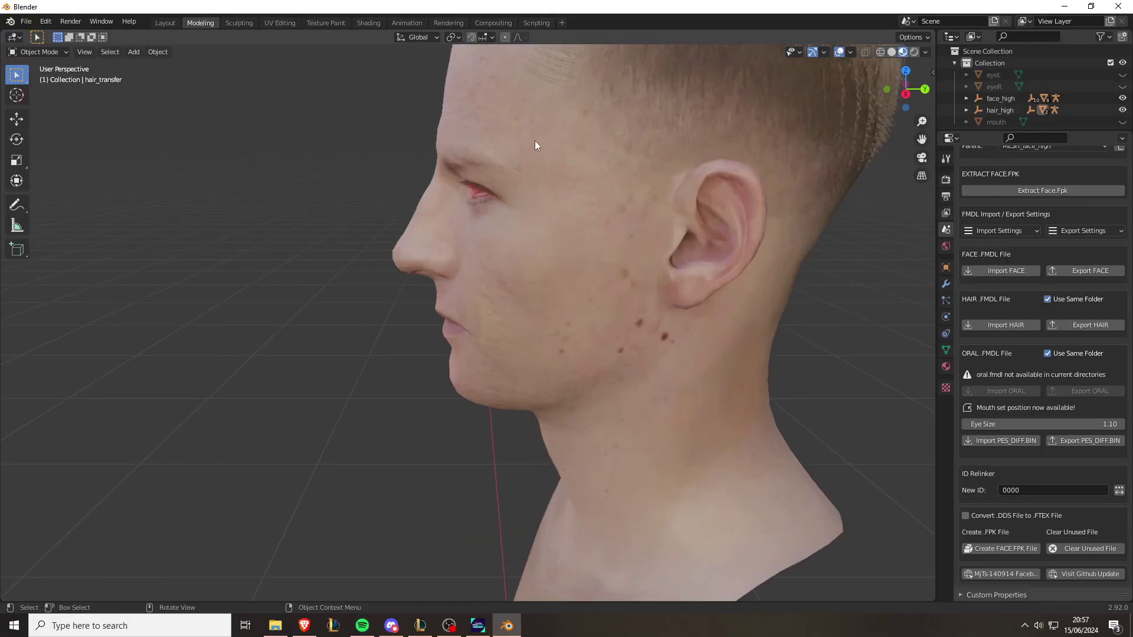
scroll(511, 113, "up", 10, "shift")
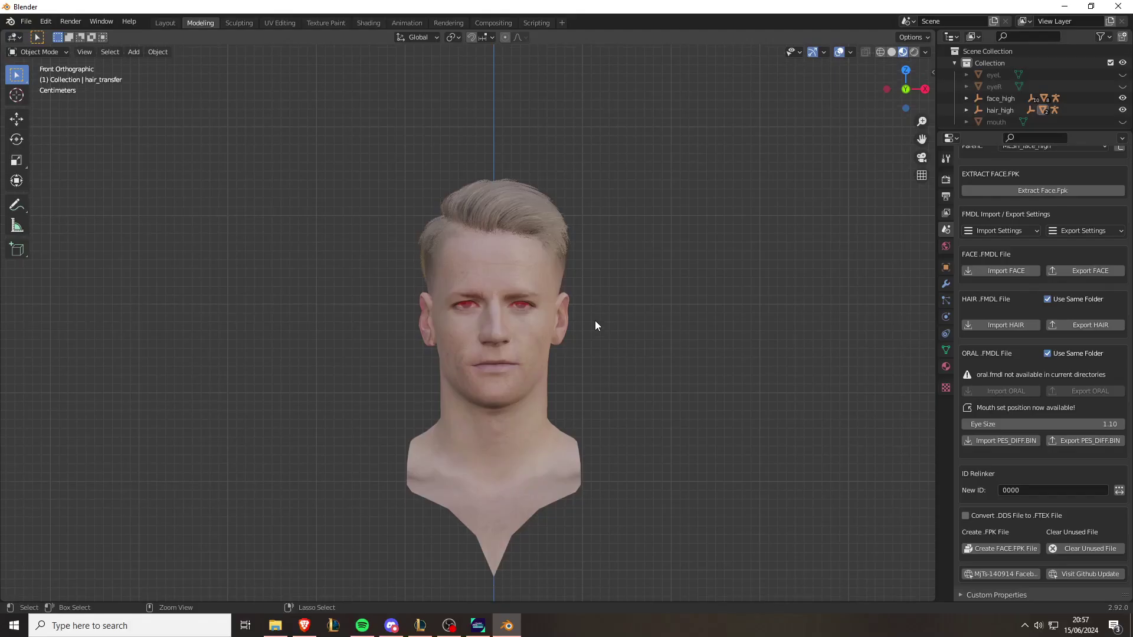
- Turn on the Face Orientation overlay for the head model
scroll(595, 320, "down", 7, "shift")
scroll(594, 320, "up", 2, "ctrl")
scroll(595, 320, "up", 3, "shift")
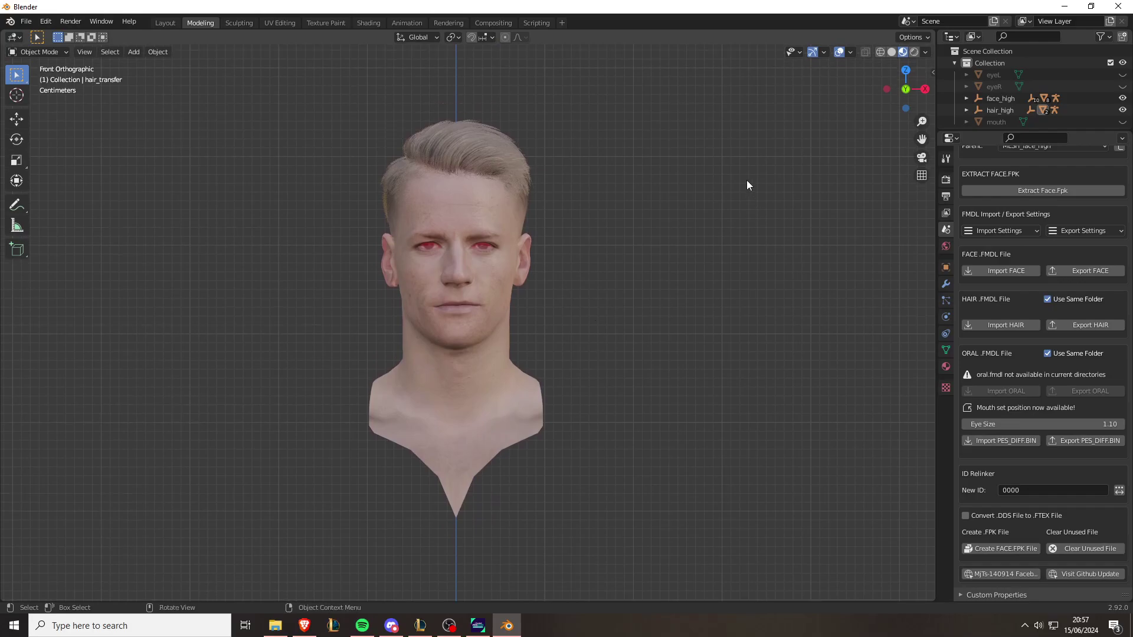
left_click(851, 53)
left_click(801, 278)
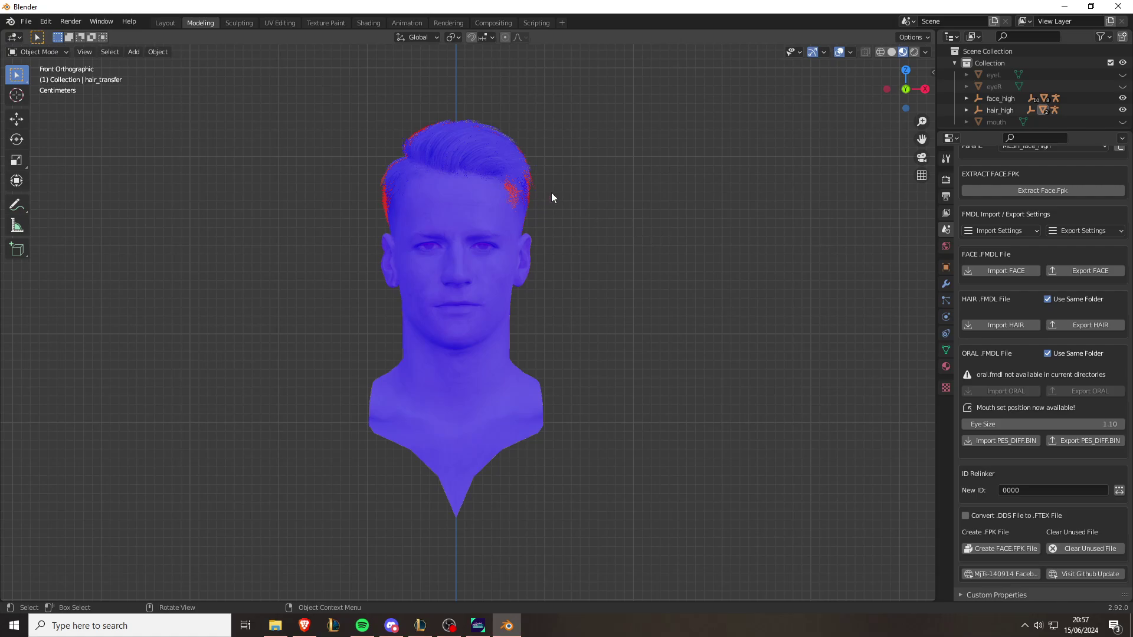
- Set the viewport to Solid shading with the head seen from the side
key("KP_6")
key("KP_6")
key("KP_6")
key("KP_6")
key("KP_6")
key("KP_6")
key("KP_6")
key("KP_6")
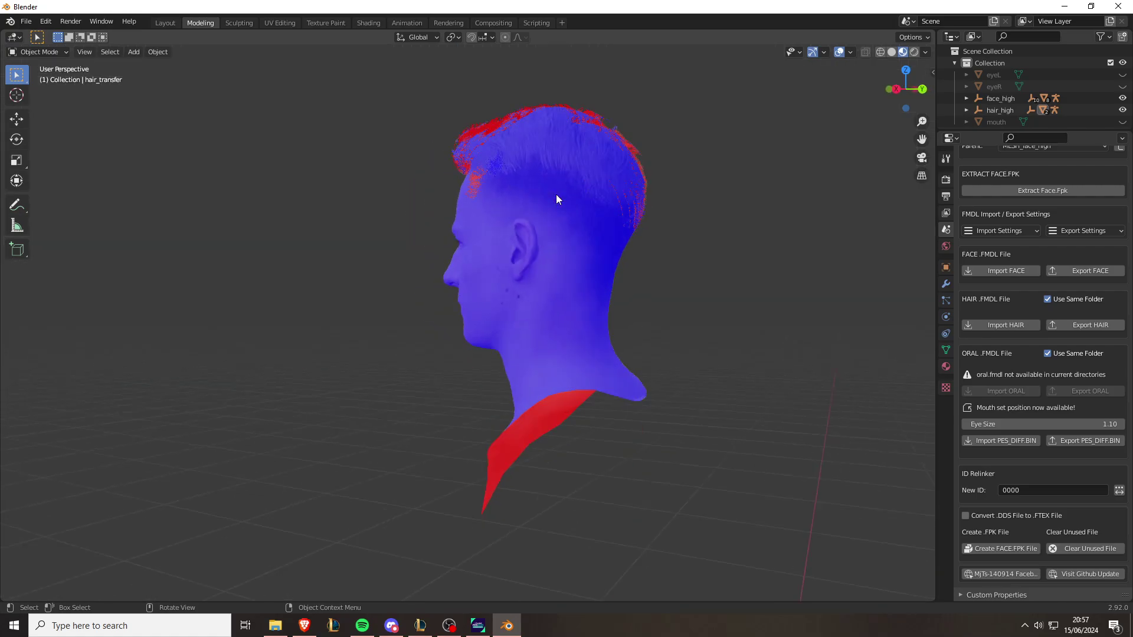
key("KP_8")
middle_click_drag(556, 194, 556, 193)
key("z")
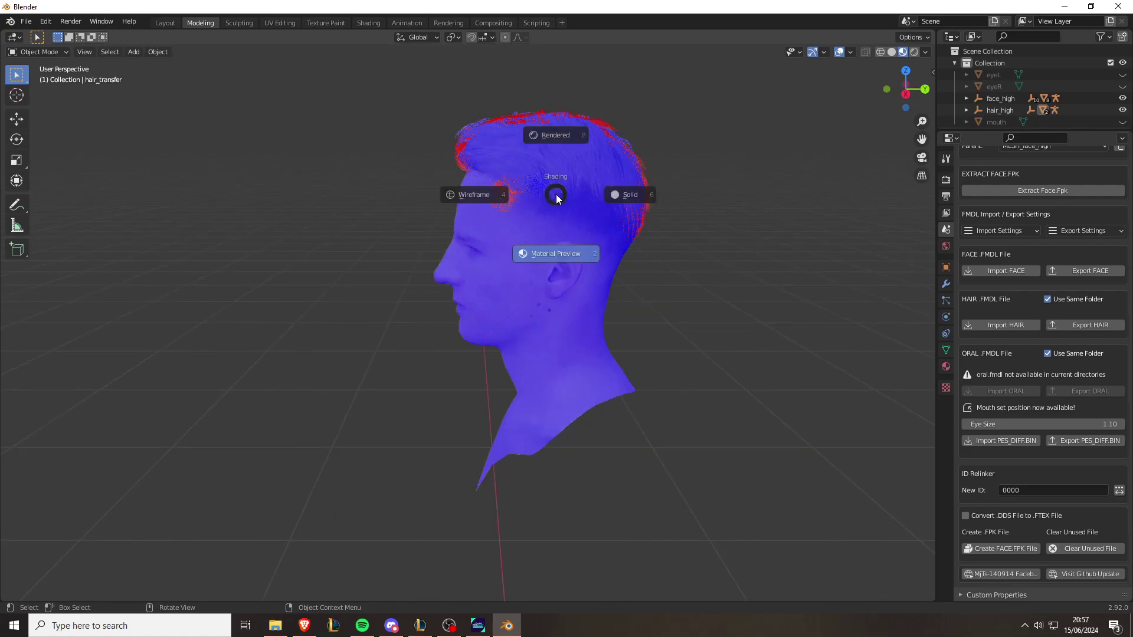
left_click(653, 192)
- Examine the face orientation colours of the head and hair meshes from the side, back and around the temple
middle_click_drag(702, 242, 718, 223)
scroll(702, 242, "up", 3)
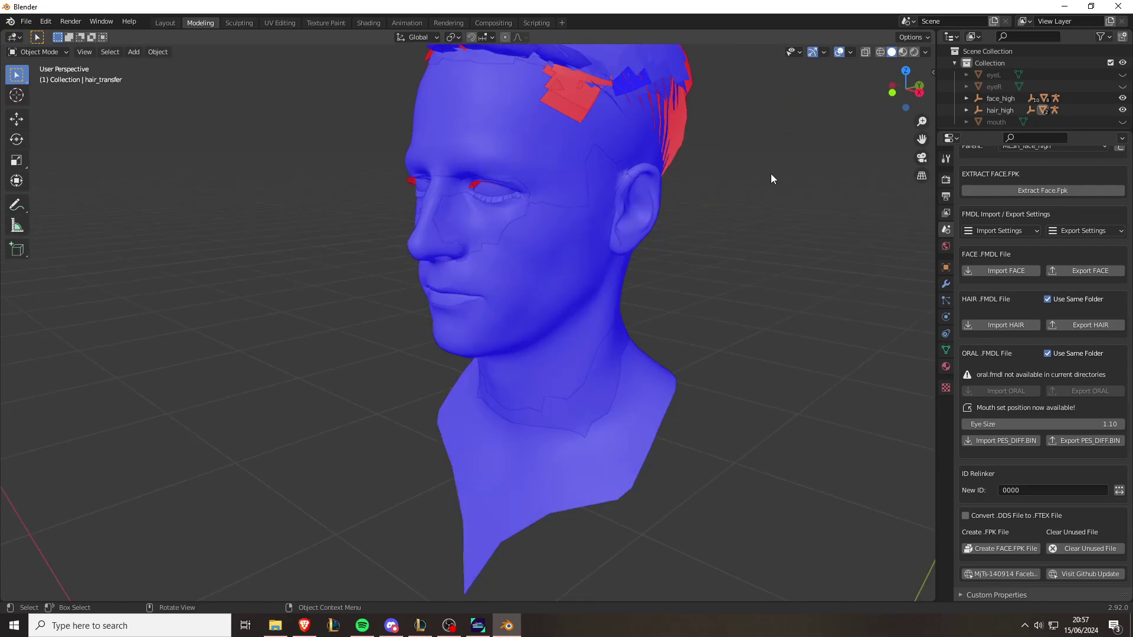
middle_click_drag(771, 174, 772, 178)
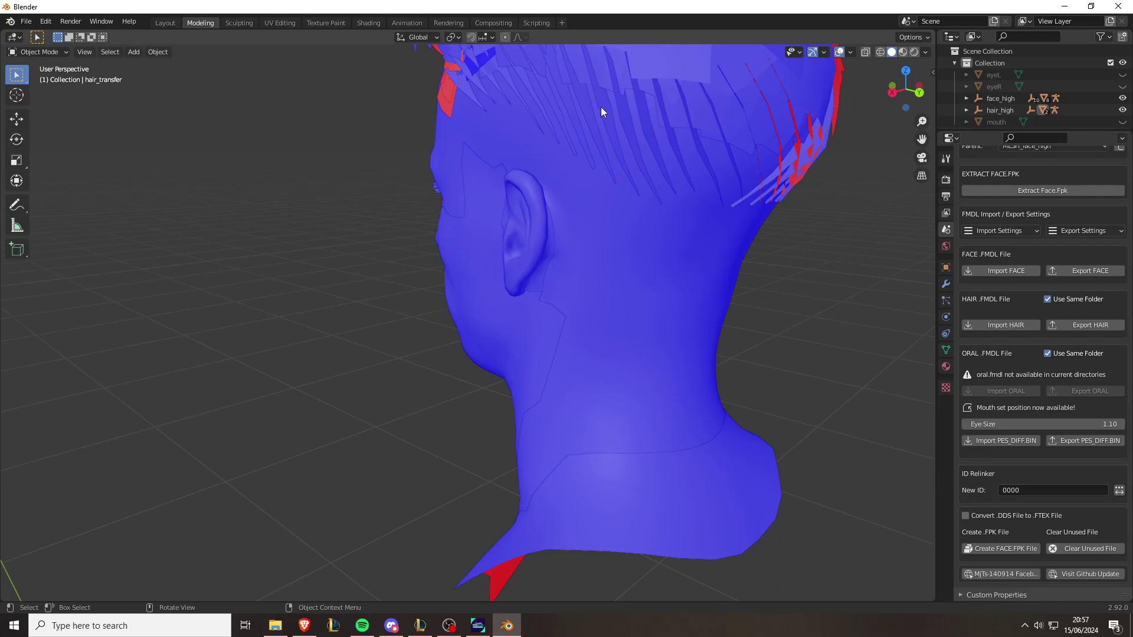
middle_click_drag(601, 111, 598, 228)
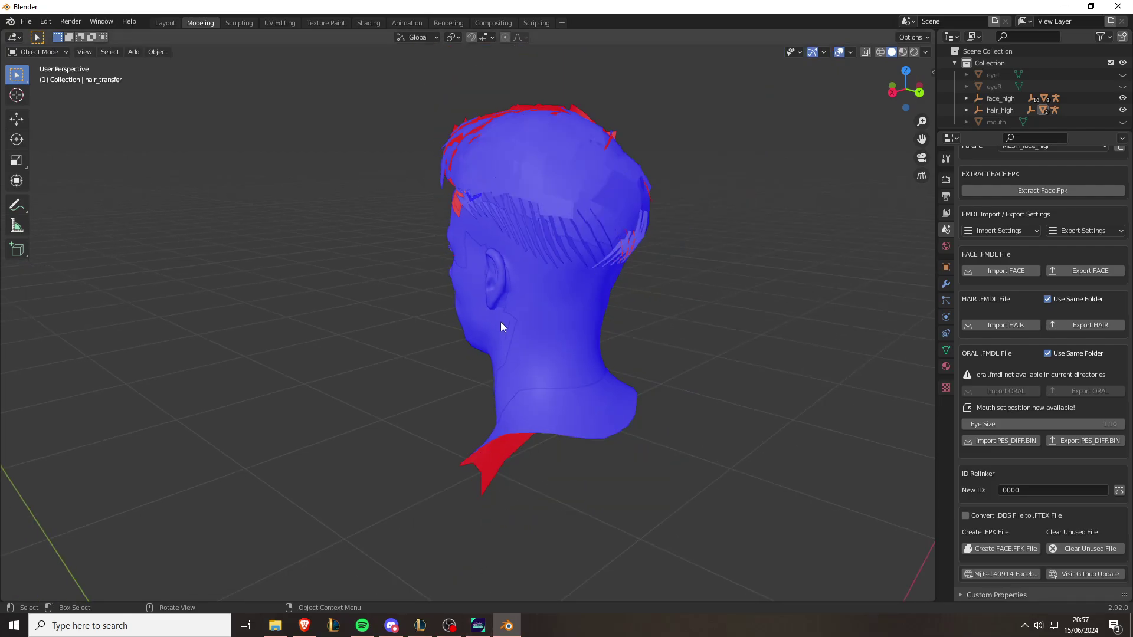
middle_click_drag(500, 323, 500, 323)
scroll(480, 208, "up", 5)
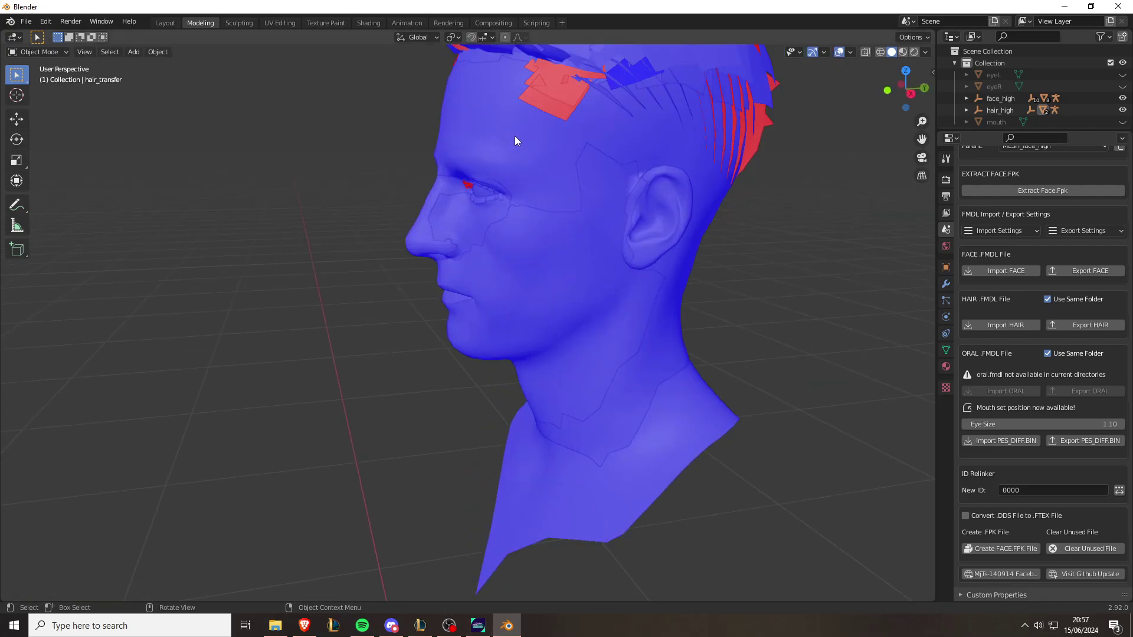
key("ctrl+KP_8")
key("ctrl+KP_8")
key("ctrl+KP_8")
key("ctrl+KP_8")
key("ctrl+KP_8")
key("ctrl+KP_8")
key("ctrl+KP_8")
scroll(603, 173, "up", 2)
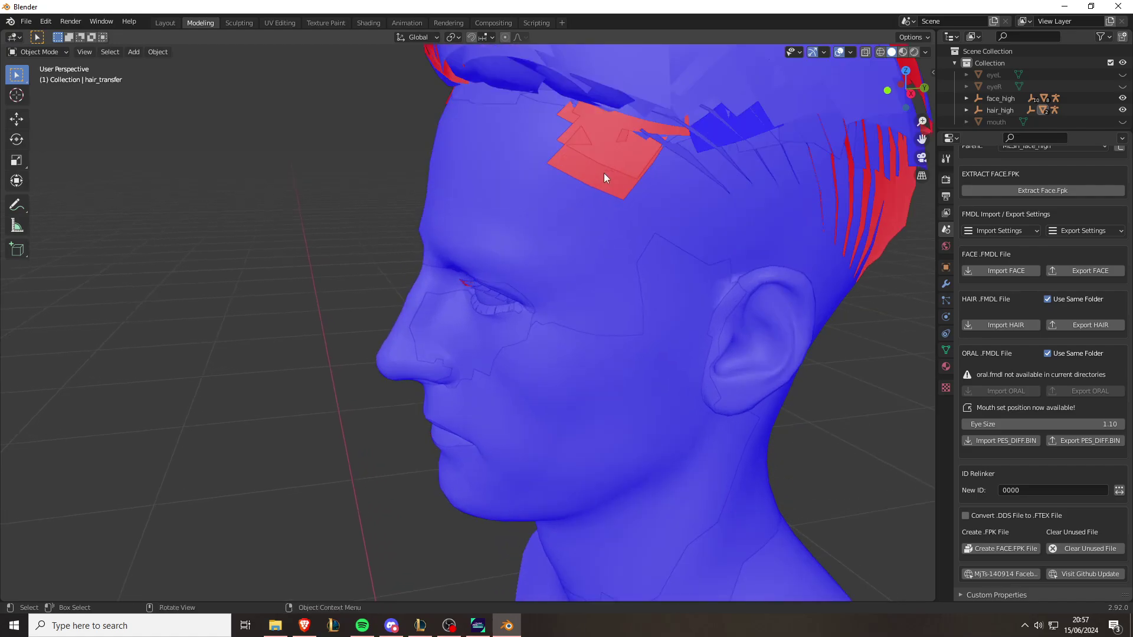
scroll(604, 171, "down", 1)
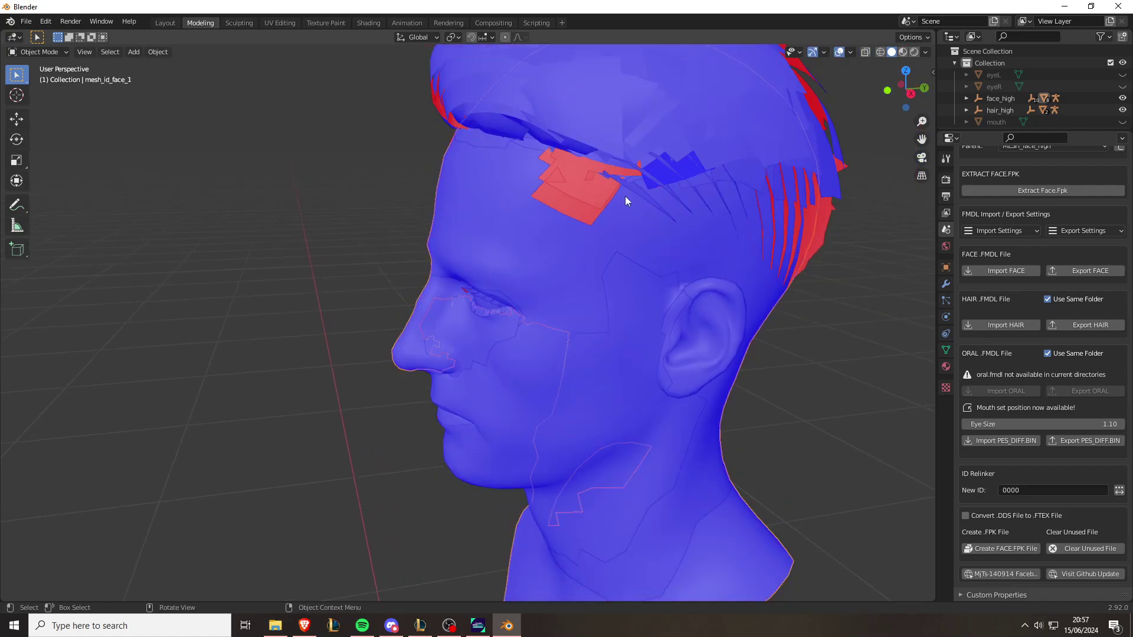
scroll(614, 196, "down", 3)
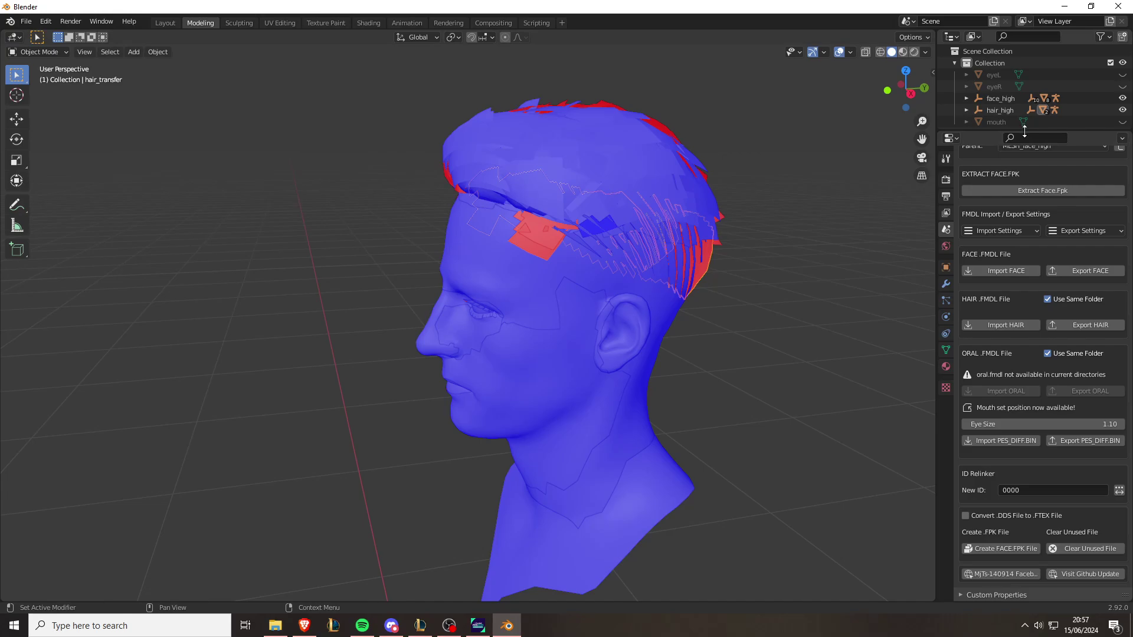
- Expand the hair_high hierarchy down to MESH_hair_high and open the hair_transfer mesh in Edit Mode
left_click_drag(1007, 130, 1006, 181)
left_click(967, 111)
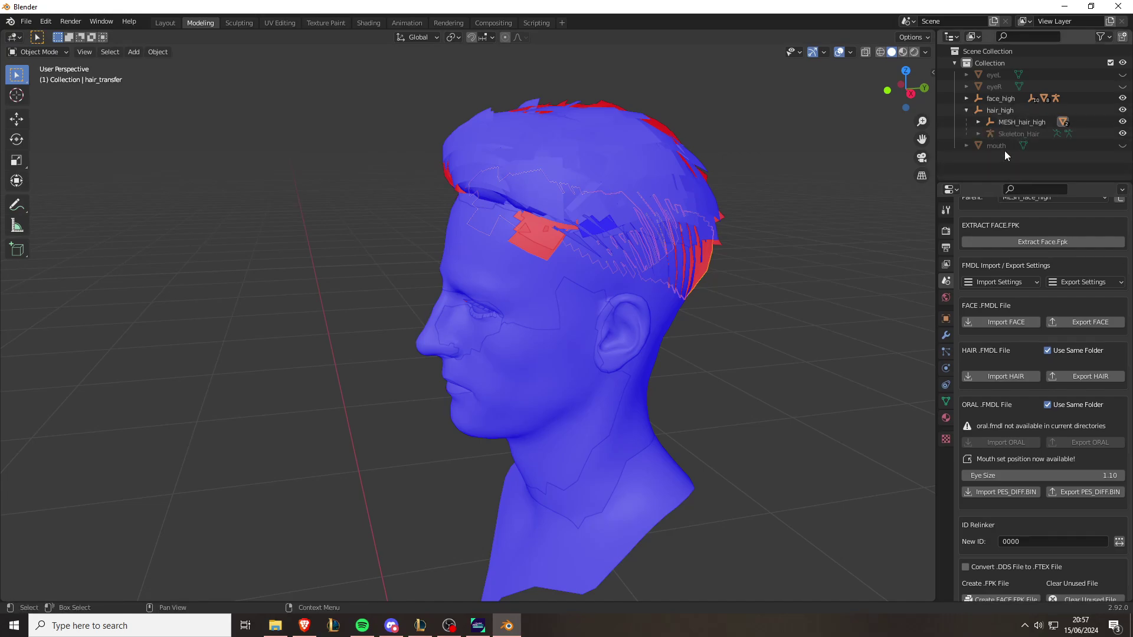
left_click(977, 121)
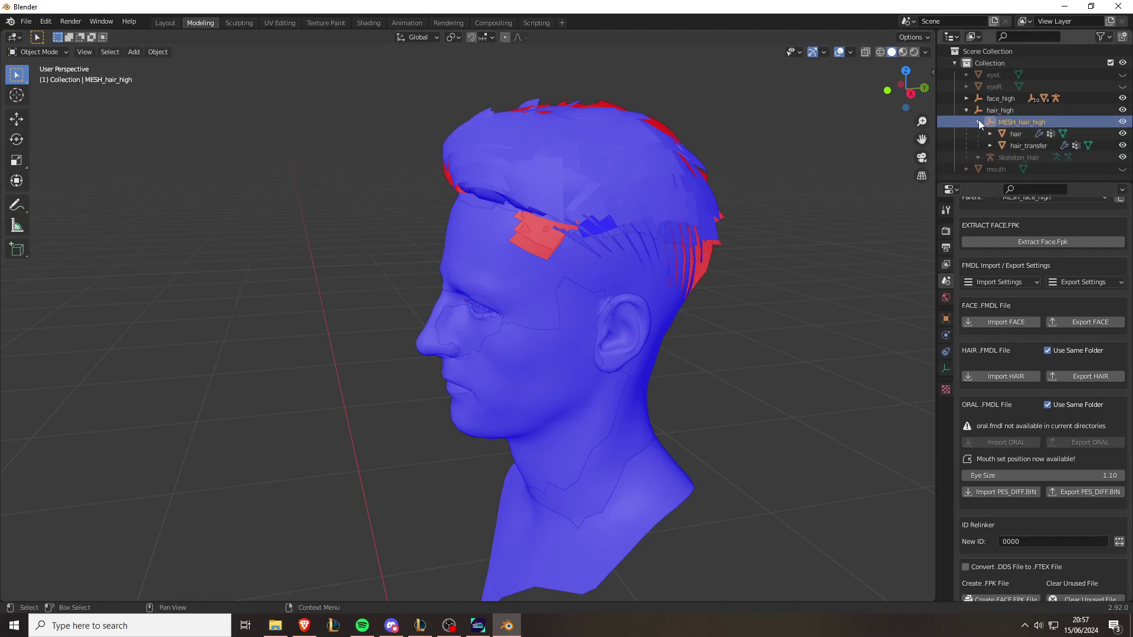
left_click(1003, 146)
key("Tab")
scroll(649, 250, "up", 2)
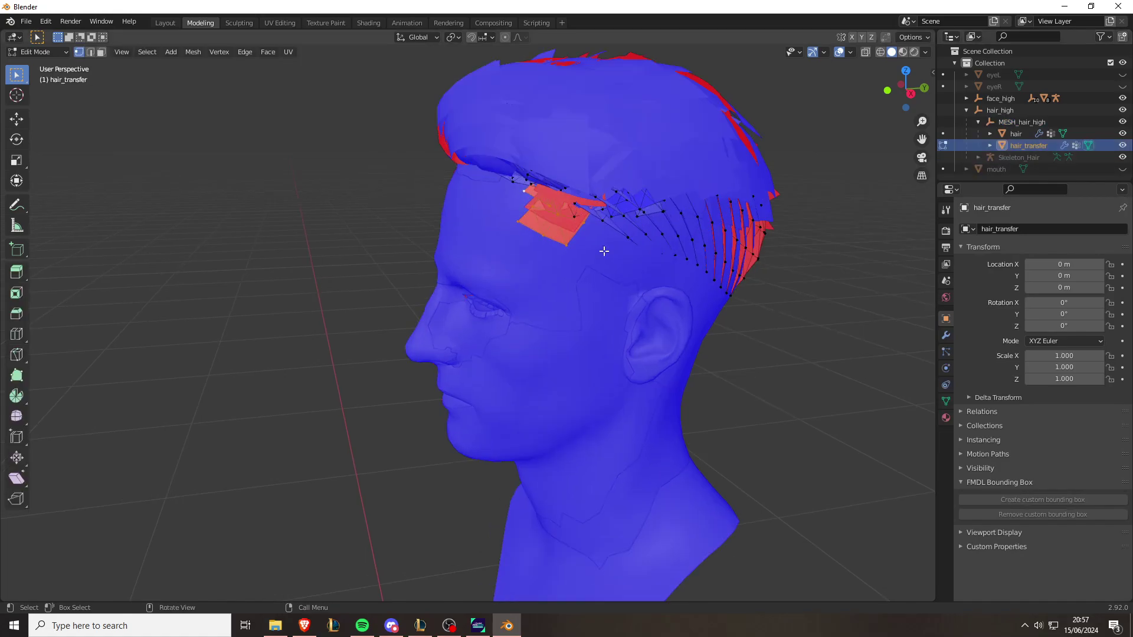
key("Tab")
left_click(619, 228)
scroll(617, 224, "up", 2)
left_click(639, 176)
key("z")
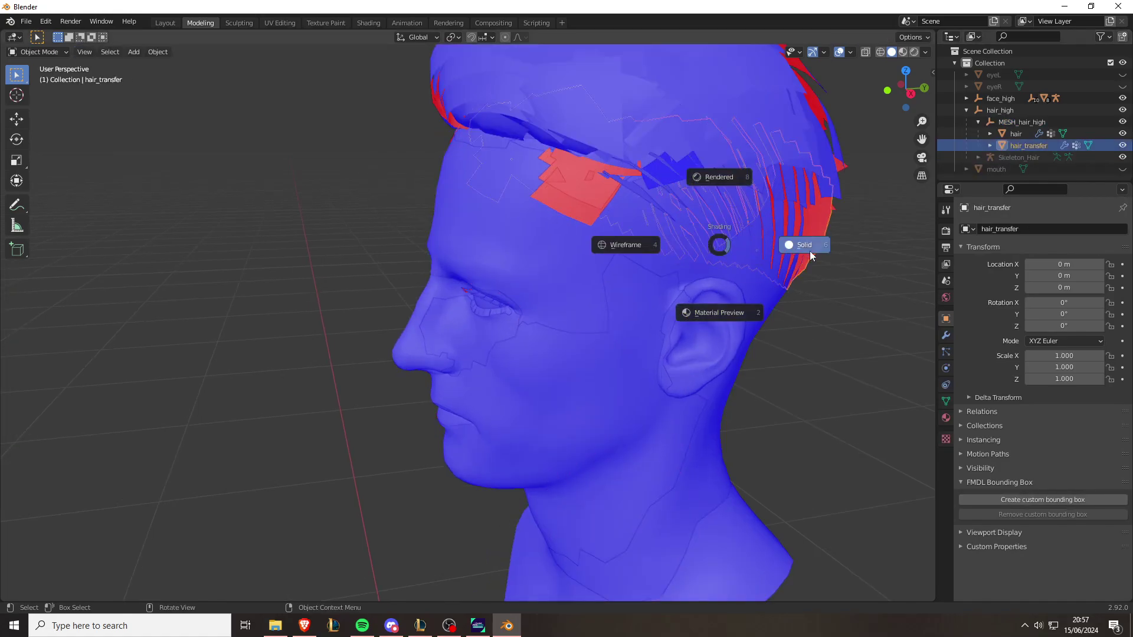
left_click(817, 249)
key("z")
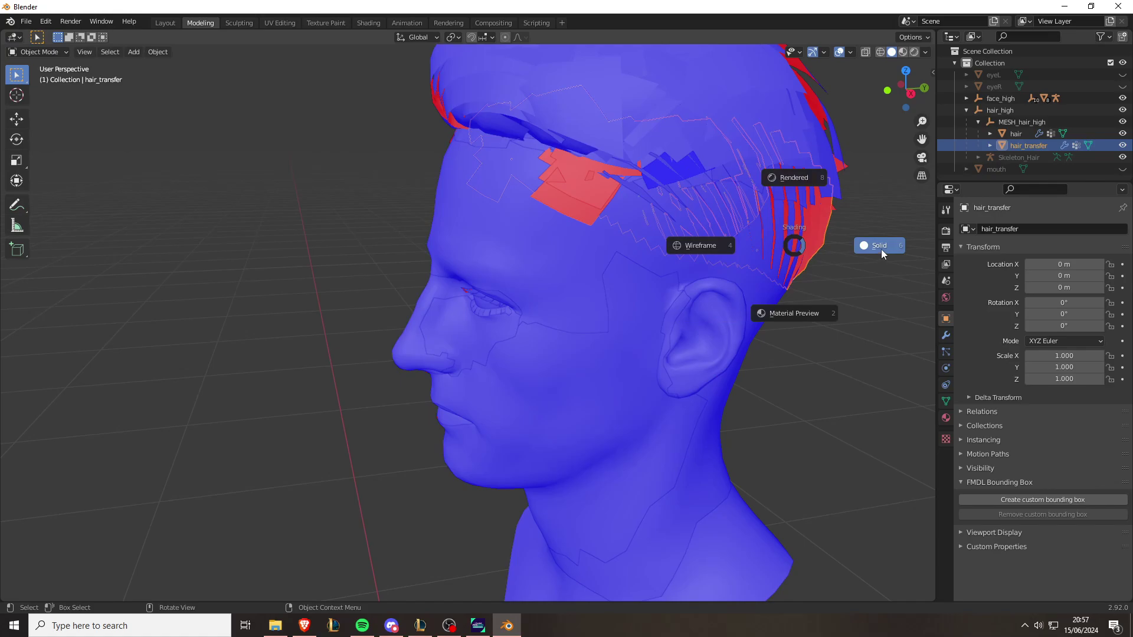
left_click(881, 249)
key("Tab")
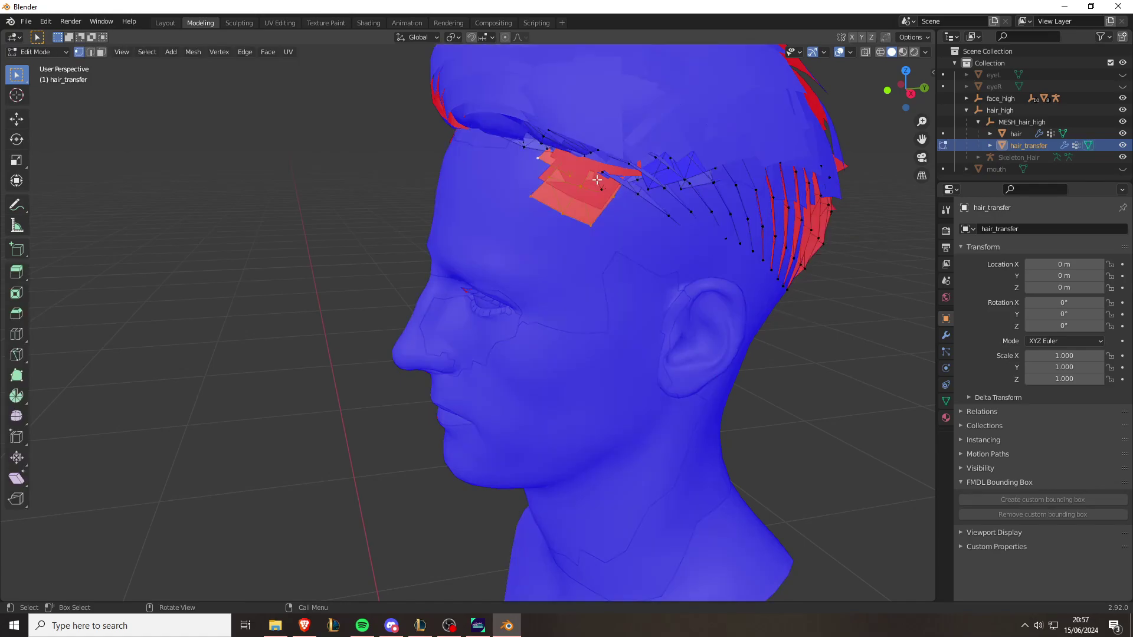
- Select the linked red patch of hair_transfer at the temple and flip its normals
scroll(597, 180, "up", 2)
left_click(618, 160)
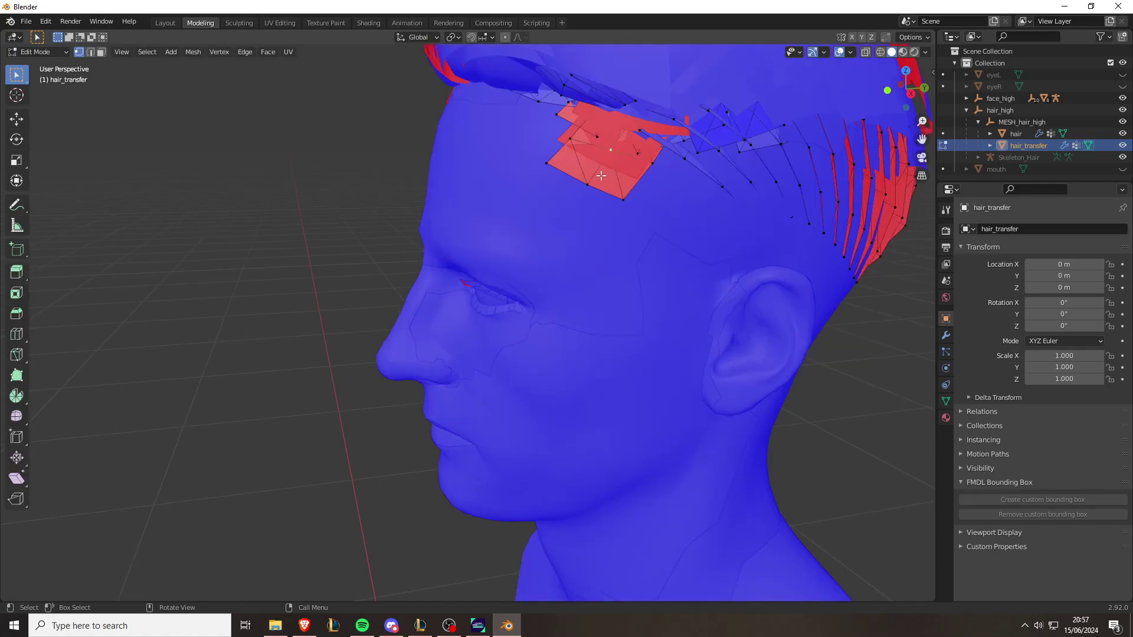
left_click(623, 197)
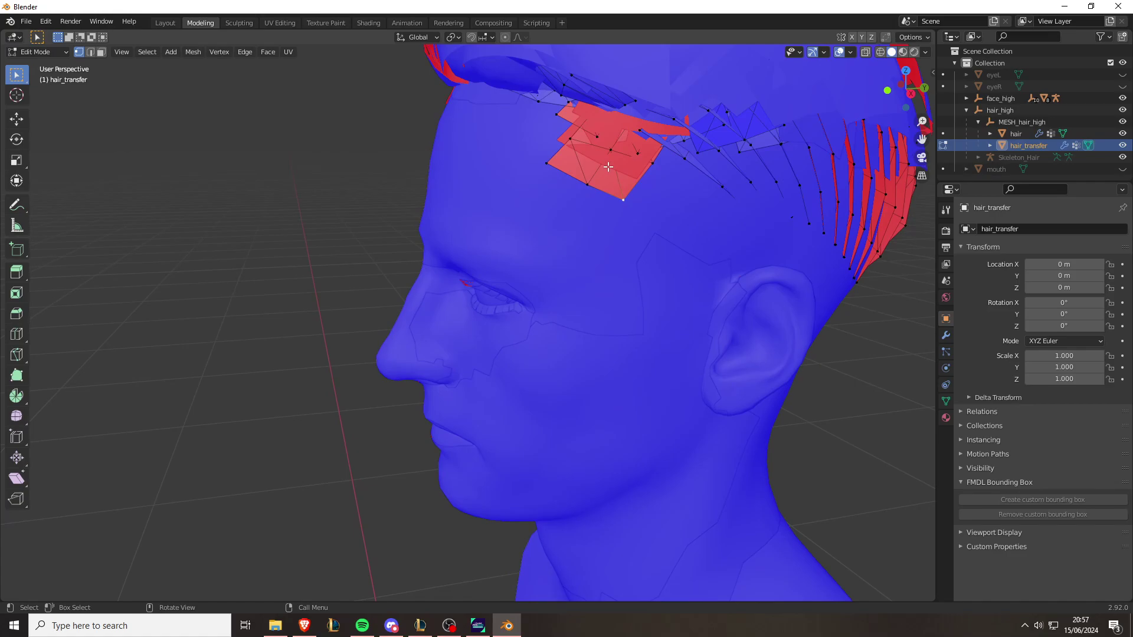
left_click(598, 135, "ctrl")
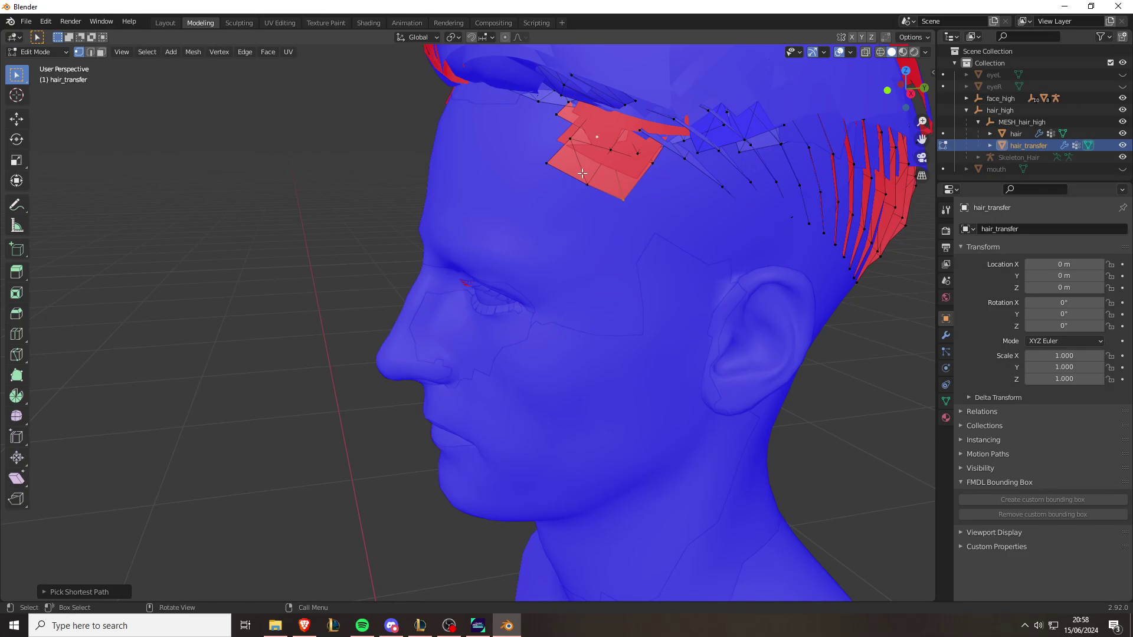
key("ctrl+l")
key("alt+n")
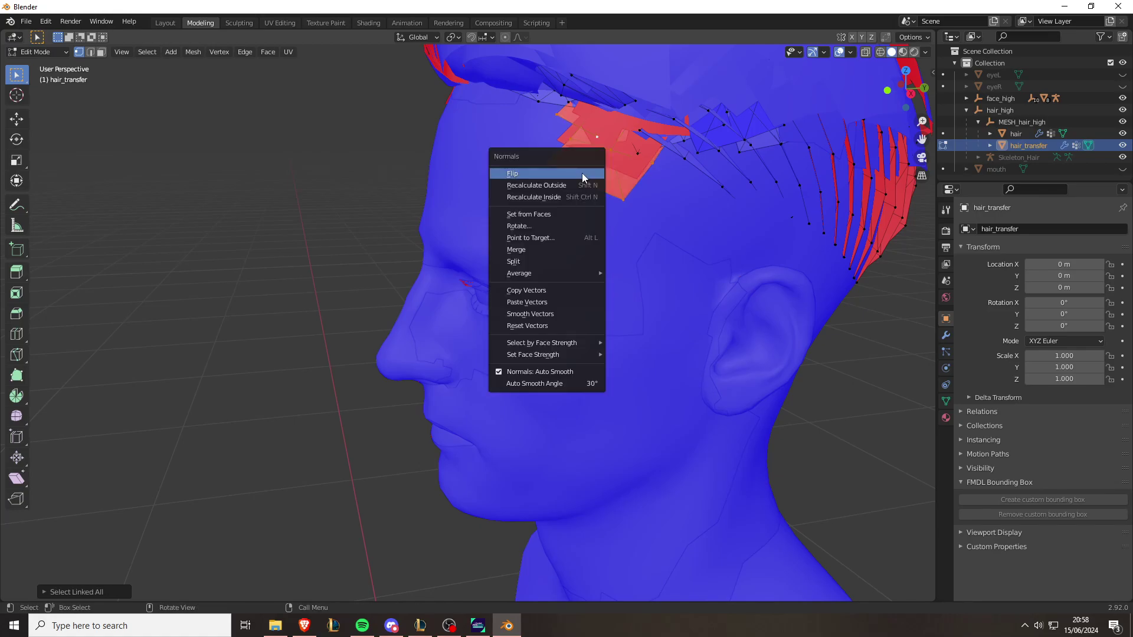
left_click(582, 174)
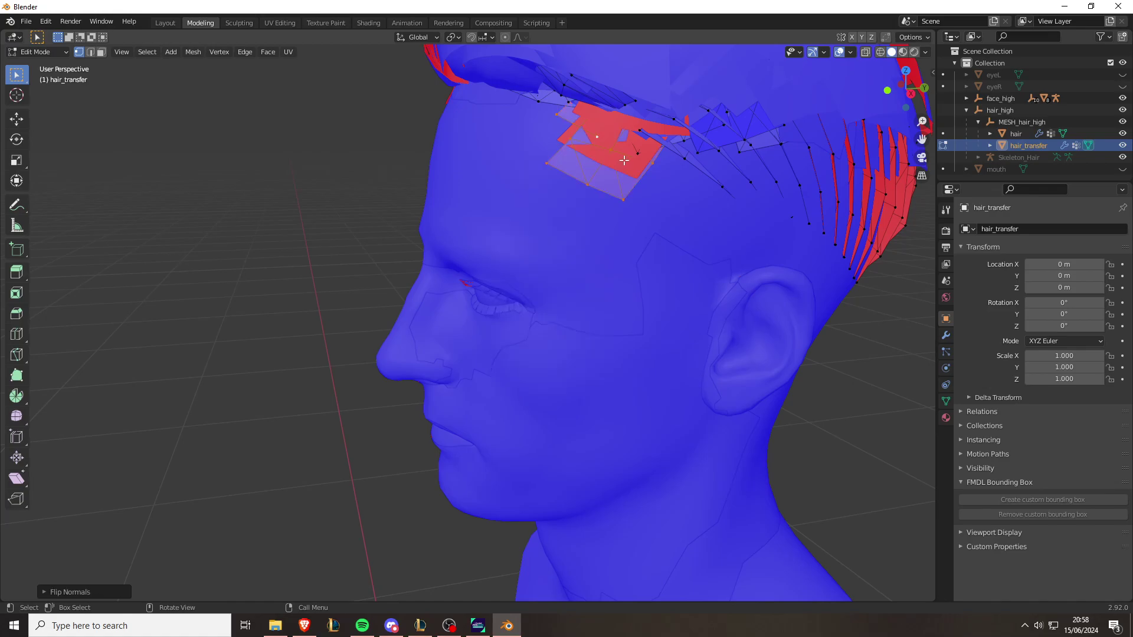
left_click(615, 141)
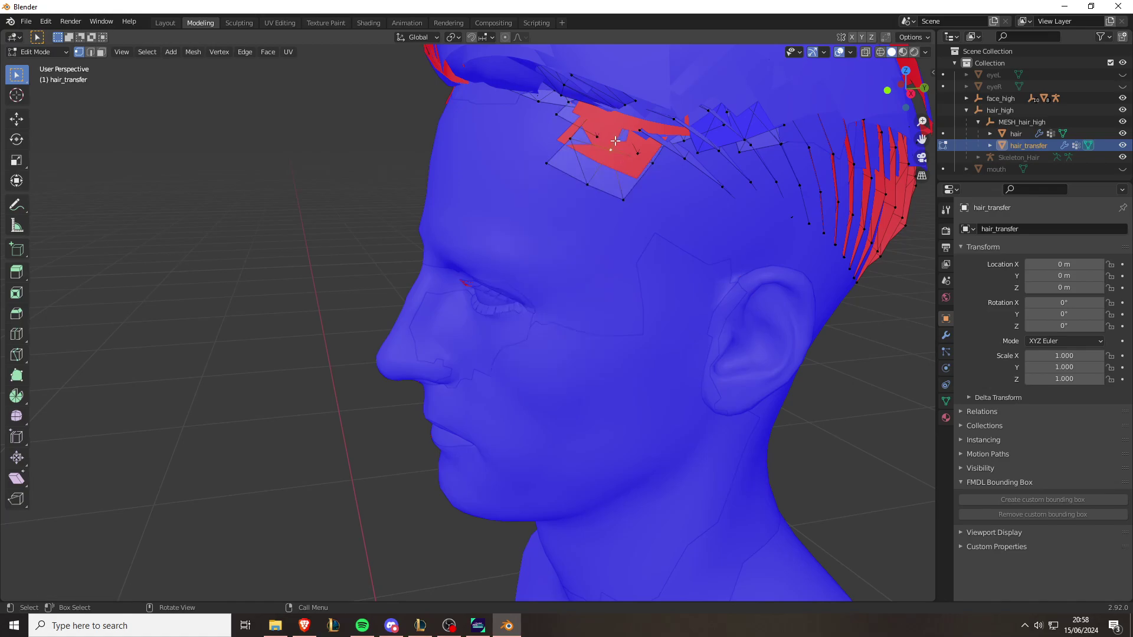
- Open the hair mesh in Edit Mode, select its linked red patch at the temple and flip the patch's normals
left_click(1015, 134)
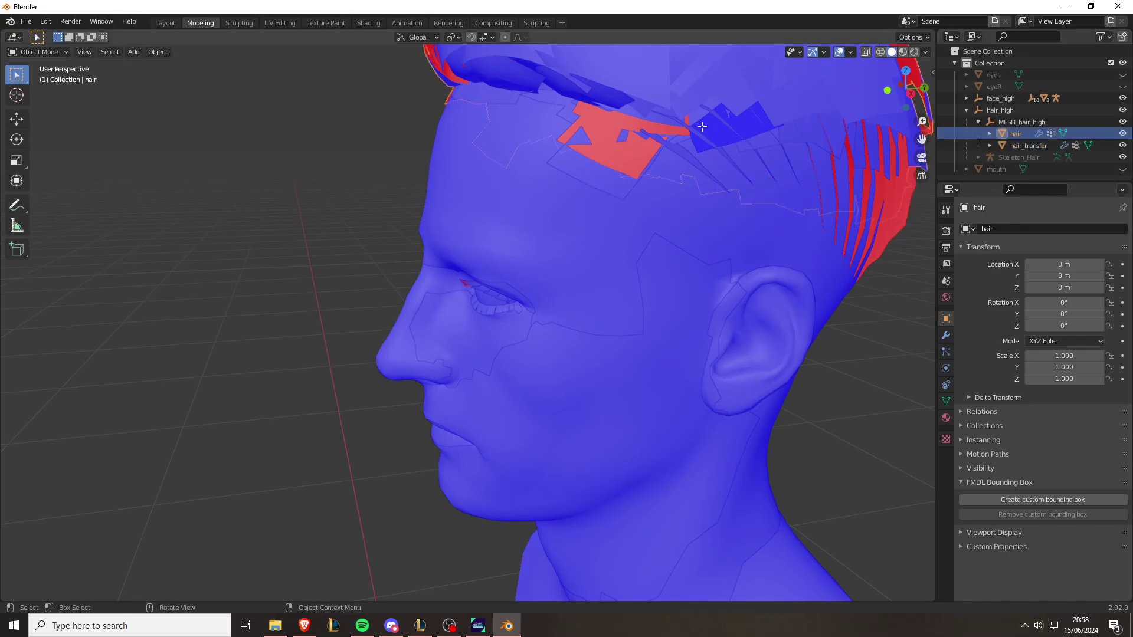
key("Tab")
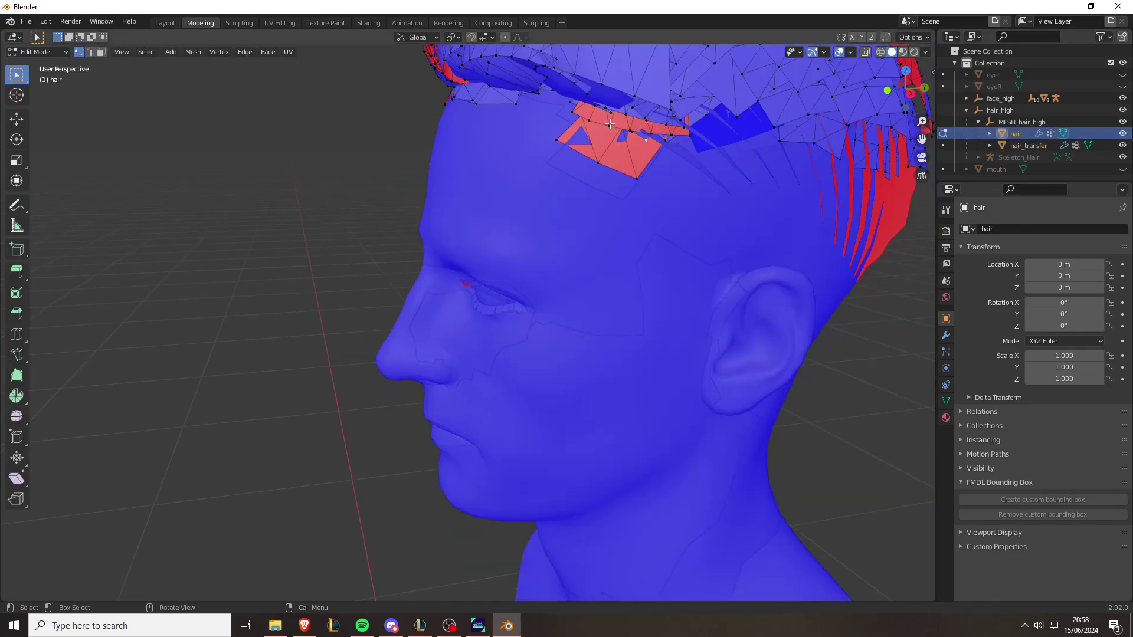
left_click(611, 124)
left_click(637, 176, "ctrl")
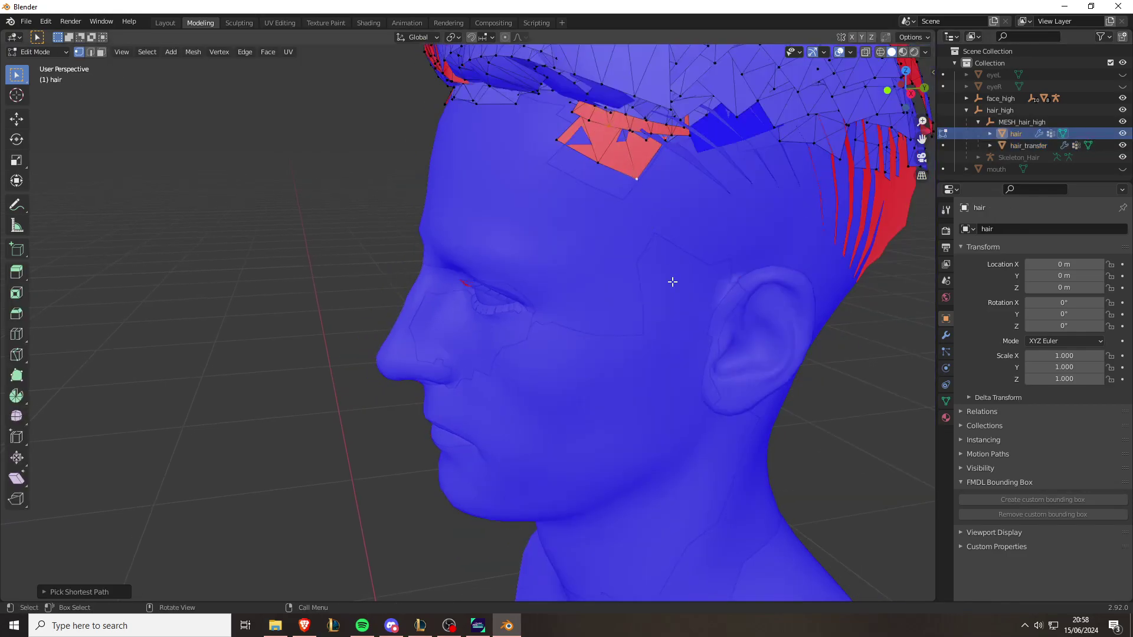
key("ctrl+l")
left_click(669, 222)
left_click(637, 180, "ctrl")
left_click(600, 154)
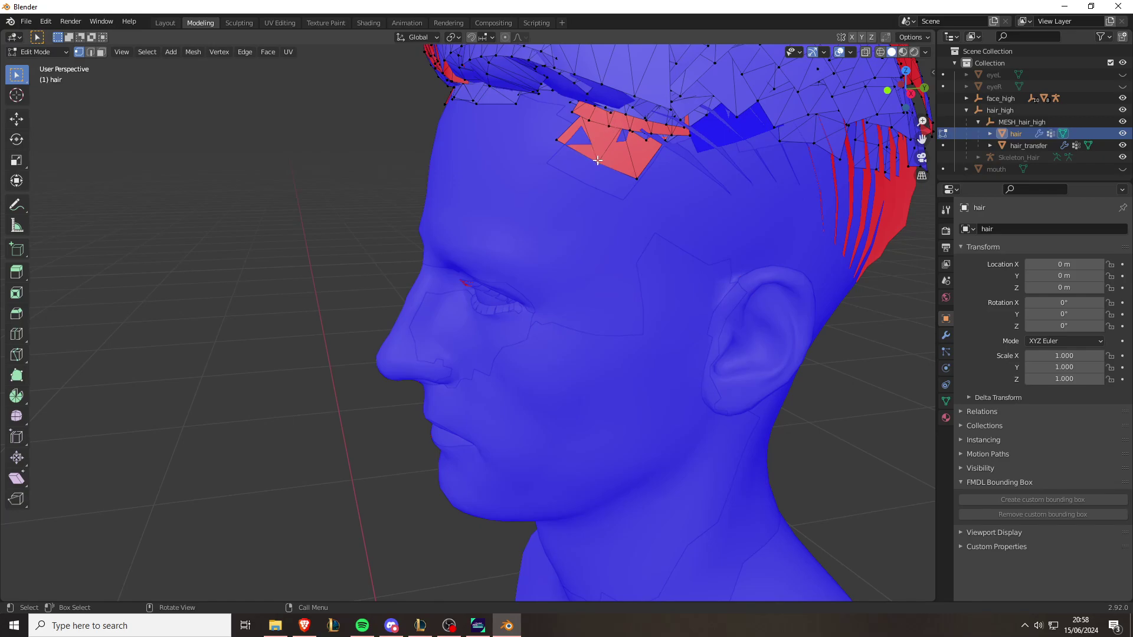
left_click(637, 179, "shift")
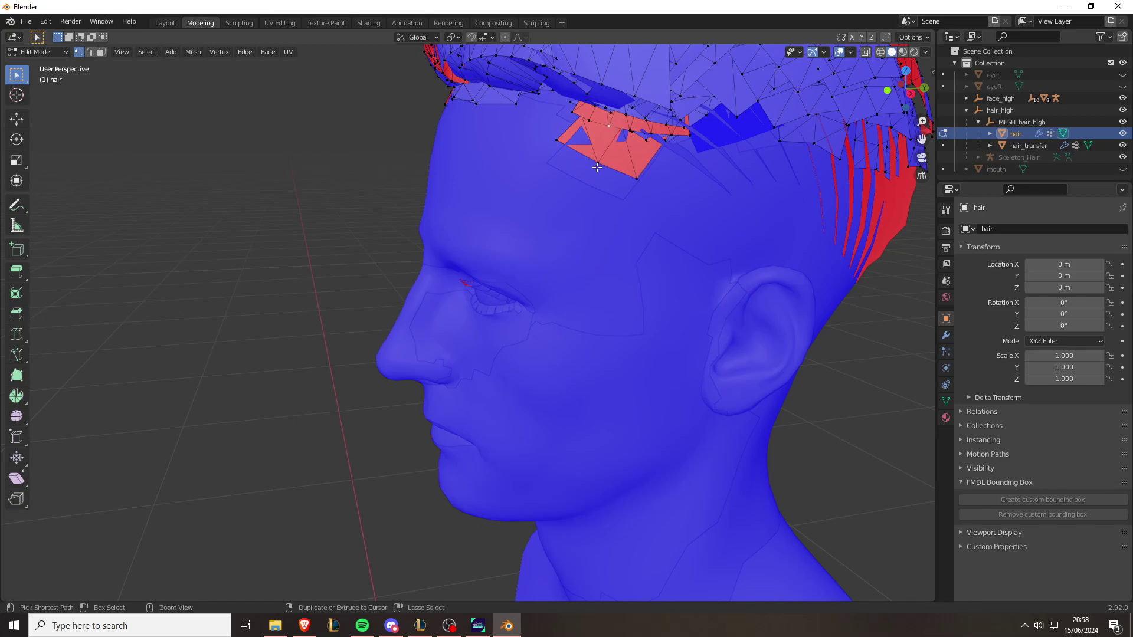
left_click(597, 163, "ctrl")
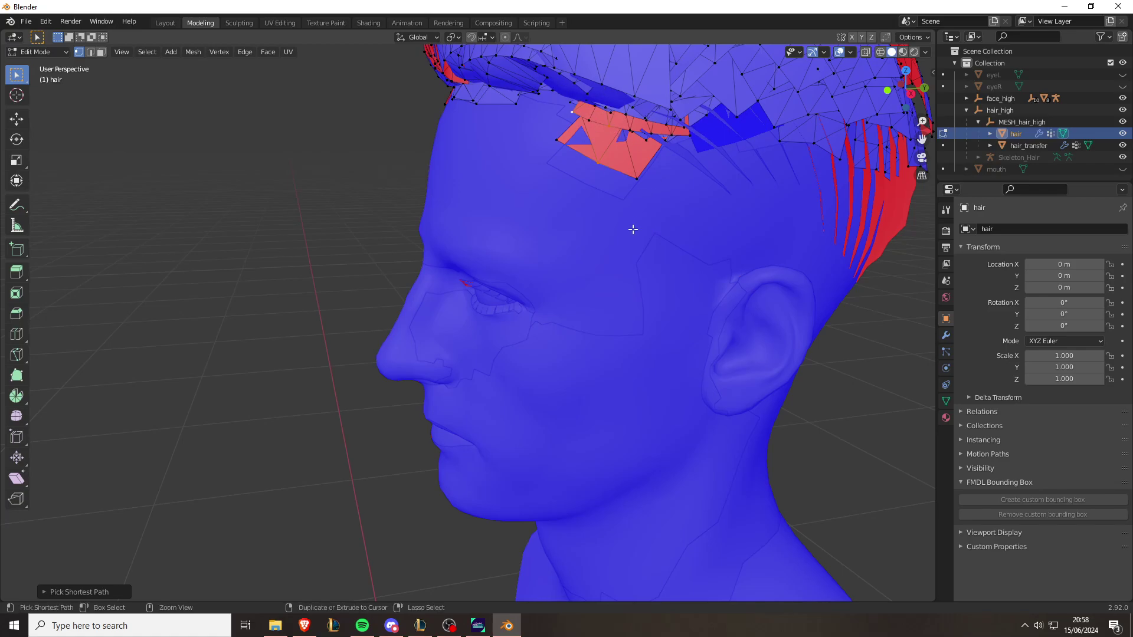
key("ctrl+l")
key("alt+n")
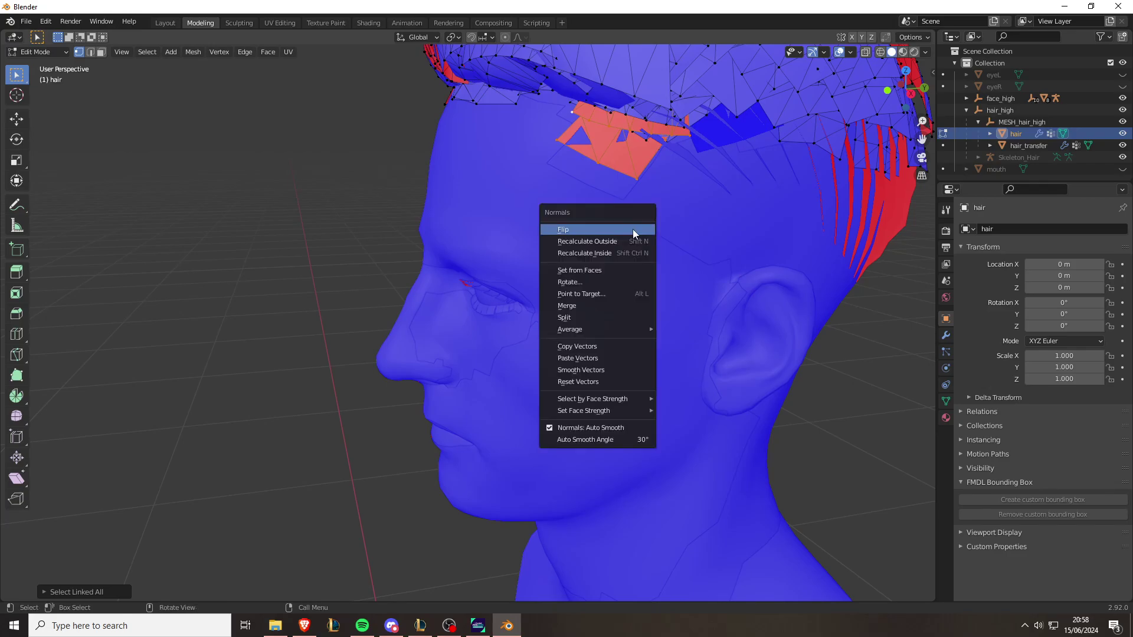
left_click(633, 229)
middle_click_drag(633, 229, 791, 346)
- Bring up the eFootball PES2021 Face/Hair Modifier settings in the scene properties and return the hair mesh to Object Mode
left_click(946, 281)
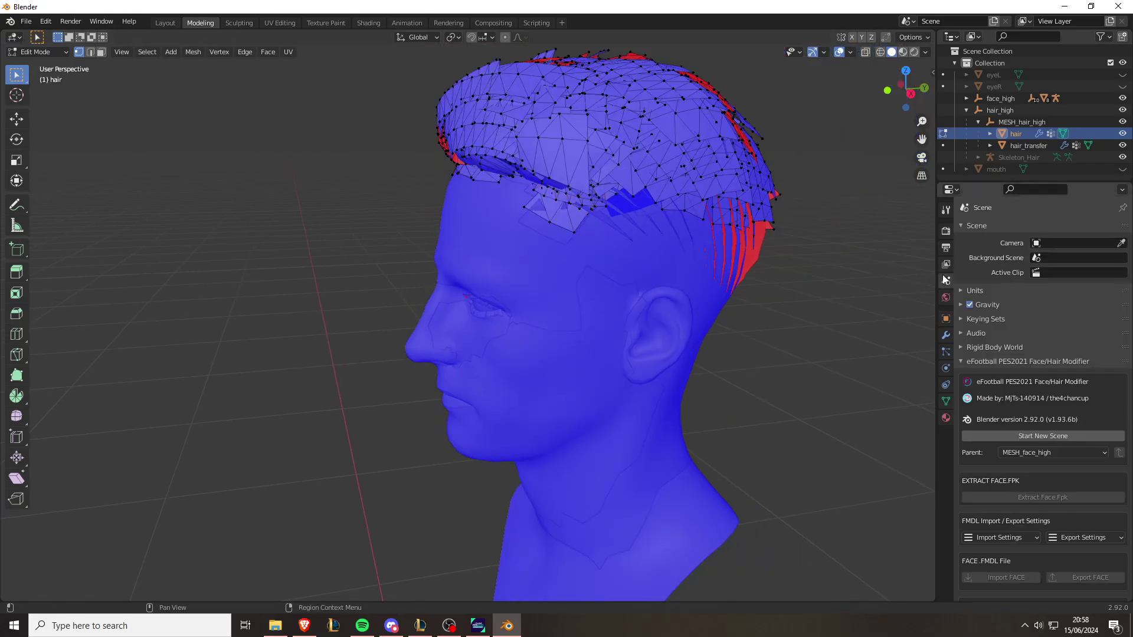
scroll(1045, 352, "down", 8)
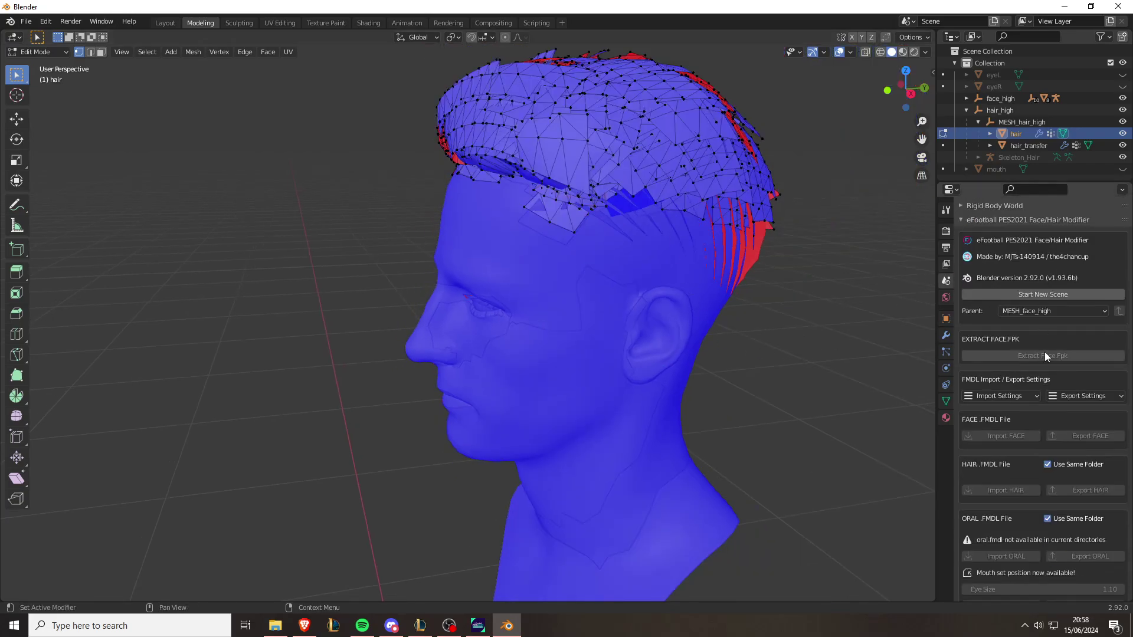
left_click(36, 53)
left_click(49, 70)
- Export the face, hair and PES_DIFF.BIN files with the modifier add-on and create the FACE.FPK file
left_click(1085, 367)
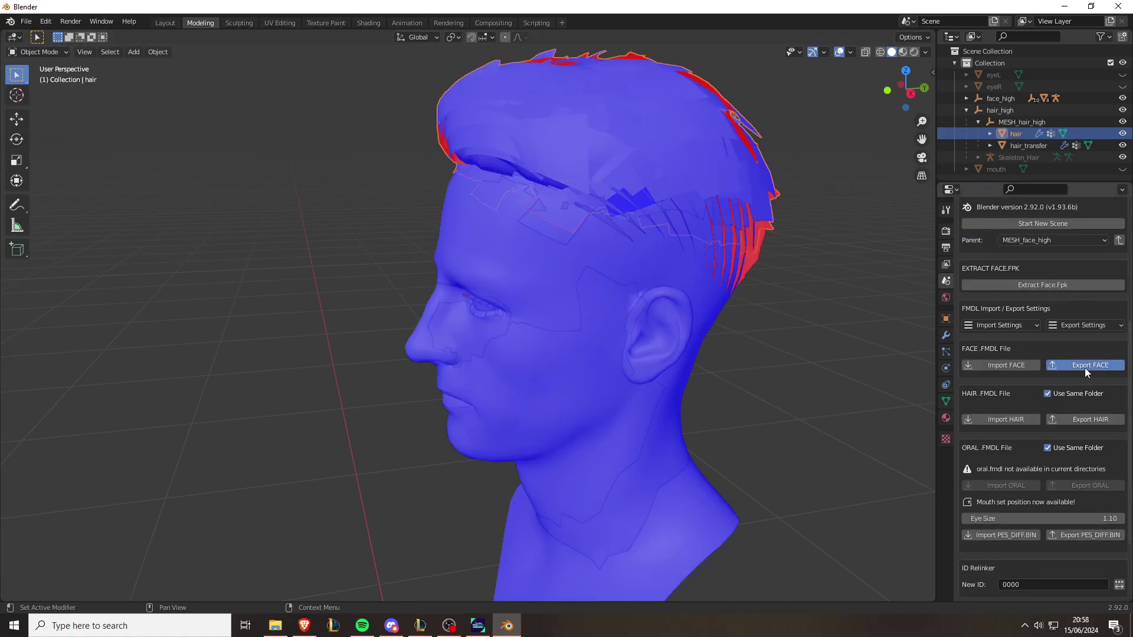
left_click(1082, 417)
left_click(1078, 537)
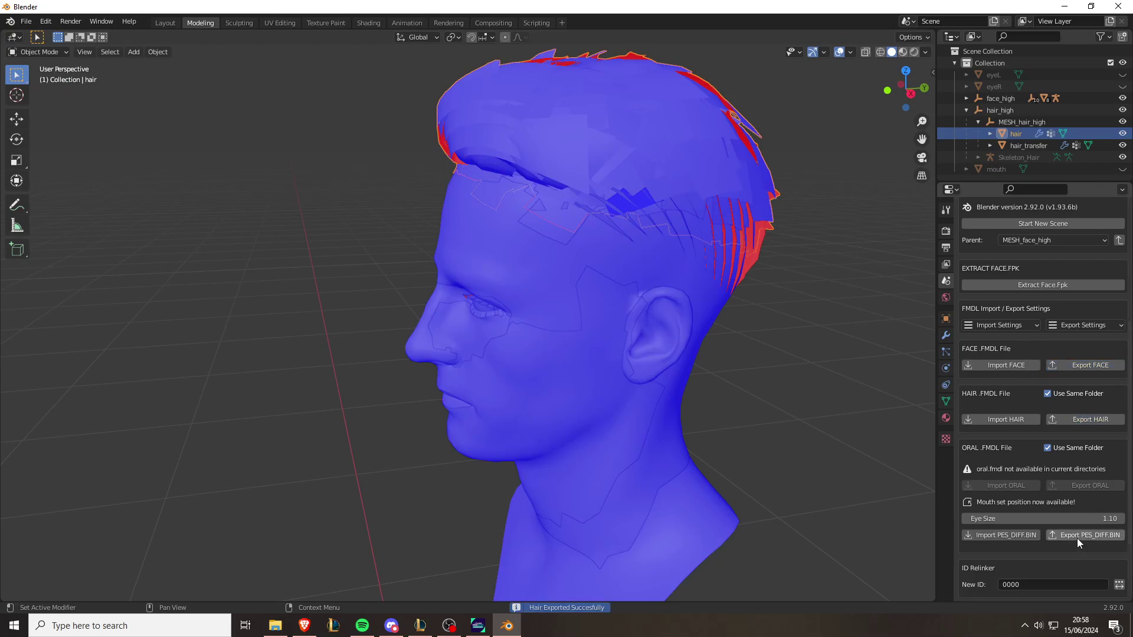
scroll(1053, 530, "down", 4)
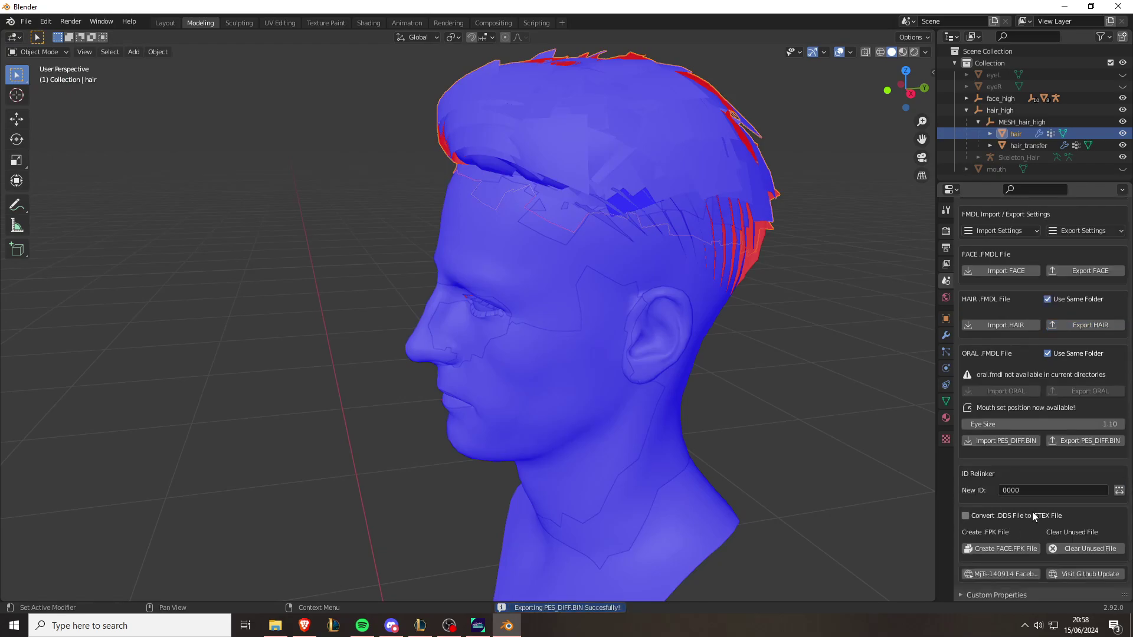
left_click(1015, 546)
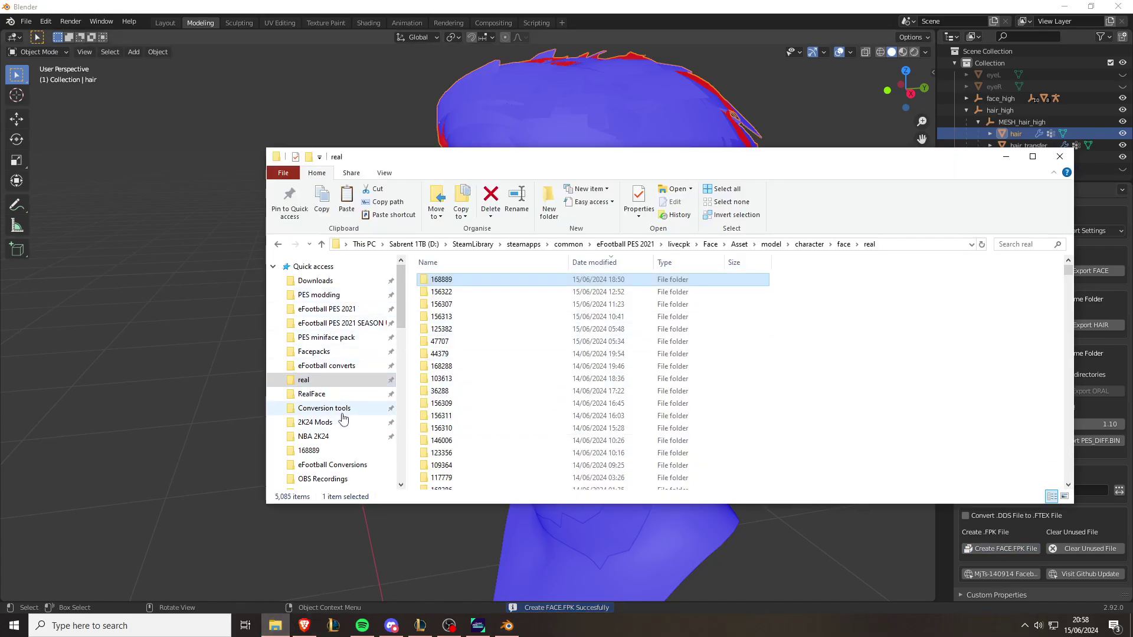
- In File Explorer, copy the 168889 folder from eFootball Conversions into the game's real folder, replacing the existing files
left_click(332, 465)
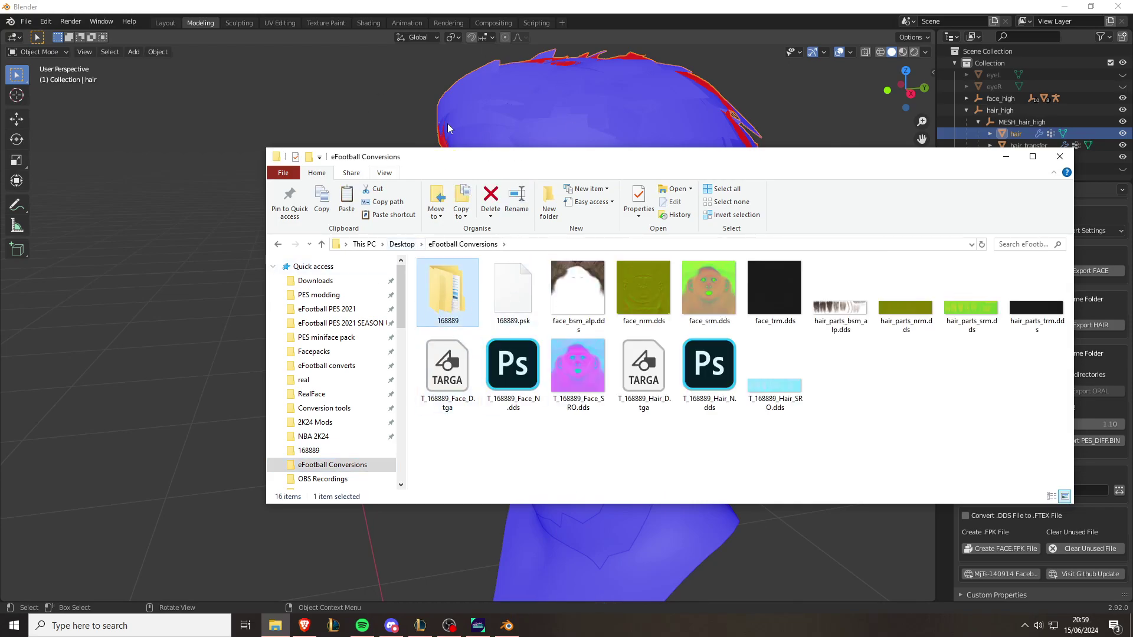
right_click(455, 297)
left_click(483, 530)
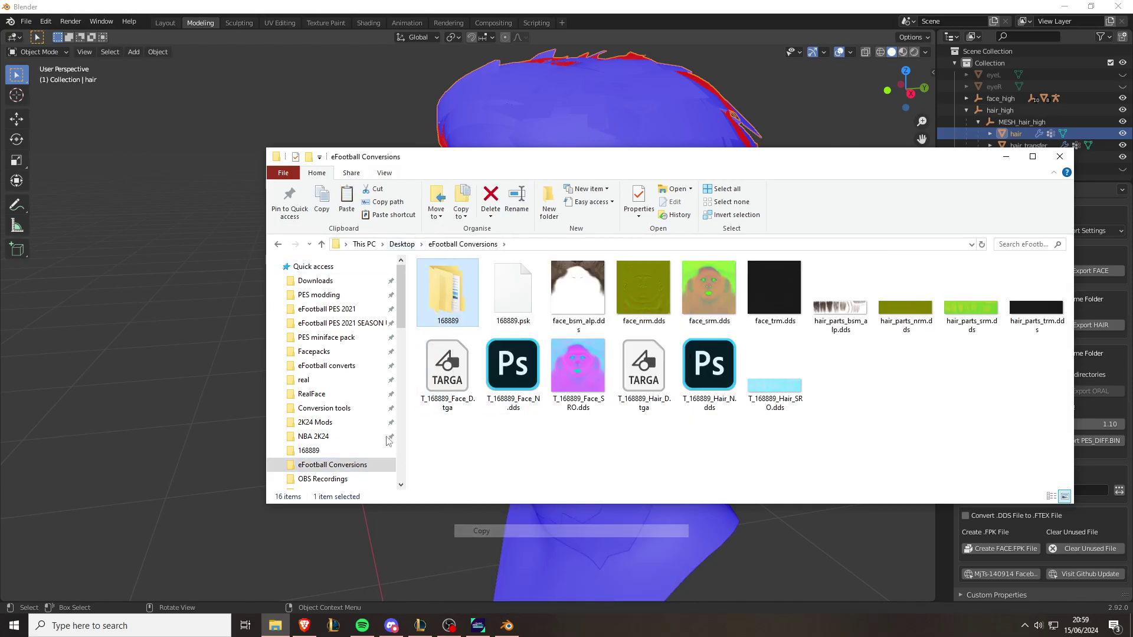
left_click(303, 379)
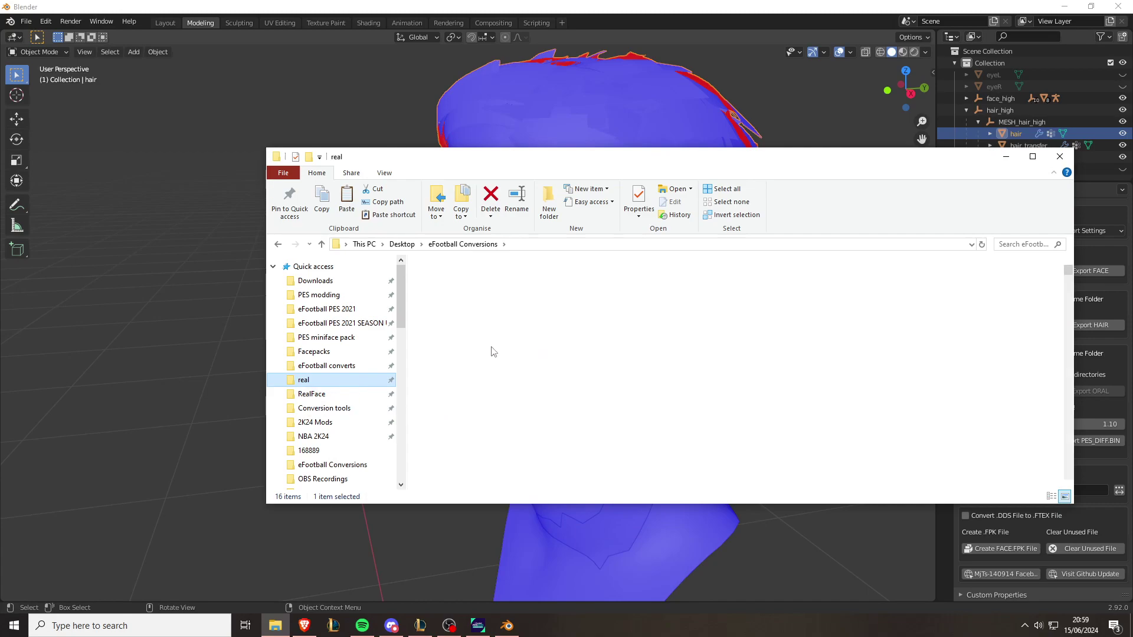
right_click(494, 347)
left_click(524, 430)
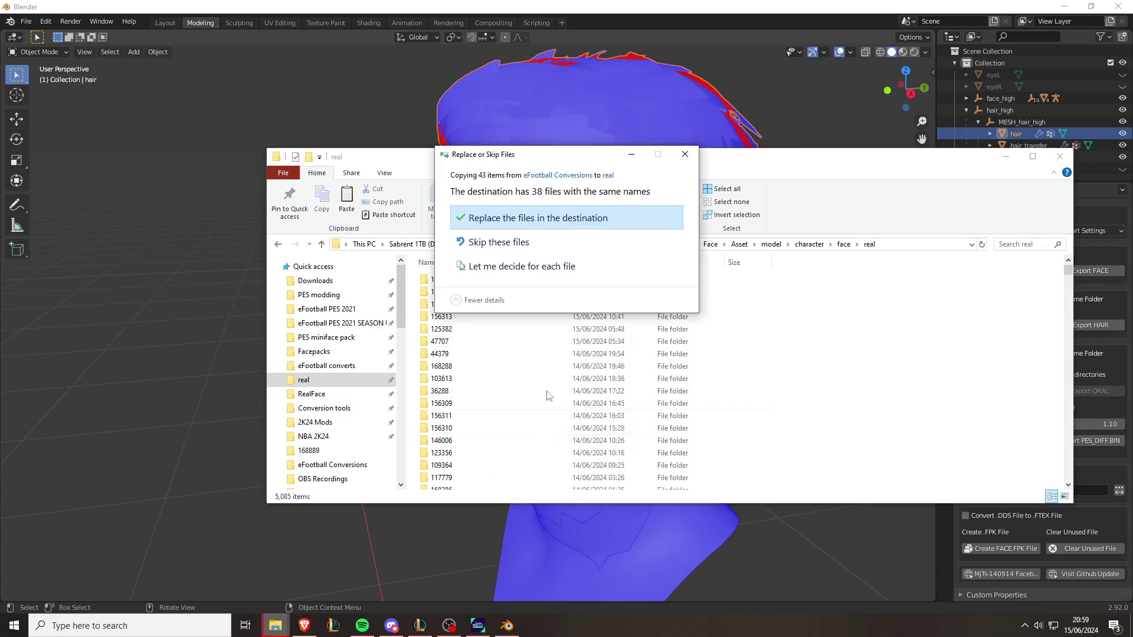
left_click(552, 218)
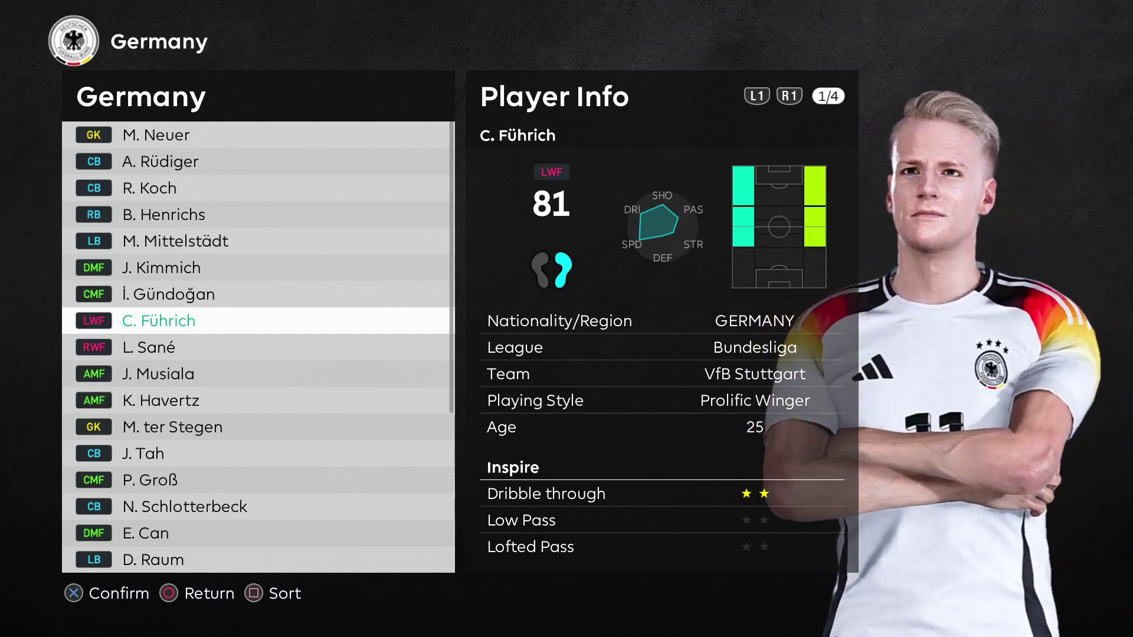
- Switch to PES 2021 and open C. Führich's Appearance screen in Edit Player to check his hair
key("Return")
key("Return")
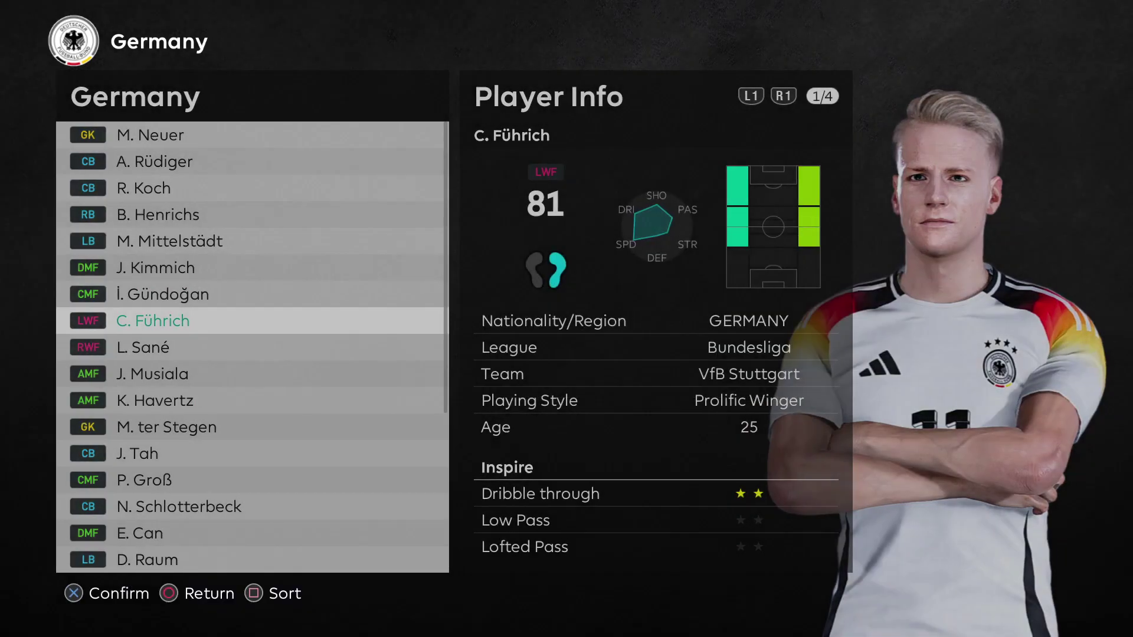
key("Down")
key("Down")
key("Down")
key("Down")
key("Down")
key("Return")
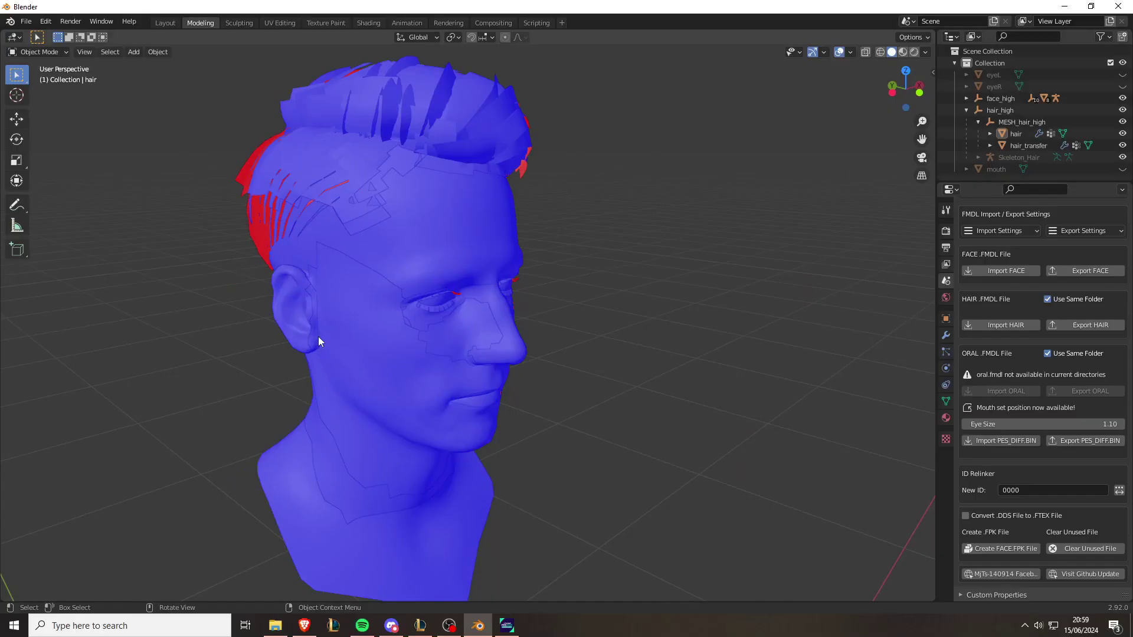
- Switch to Blender, select the linked red strand of hair_transfer above the ear in Edit Mode and flip its normals
key("KP_4")
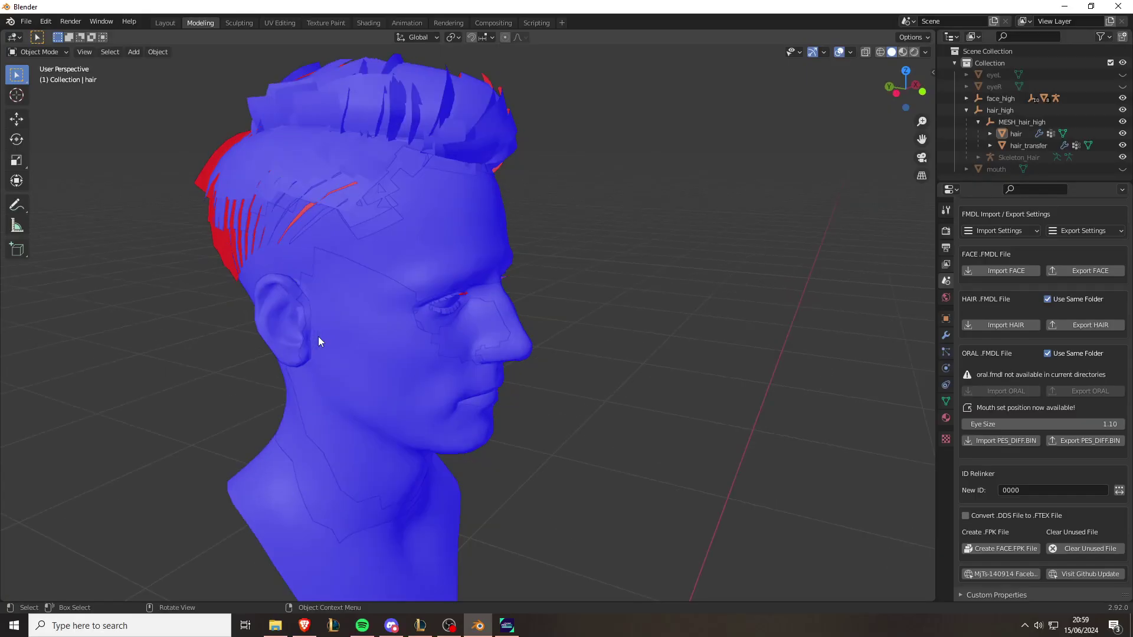
key("KP_4")
key("KP_4")
scroll(338, 244, "up", 3)
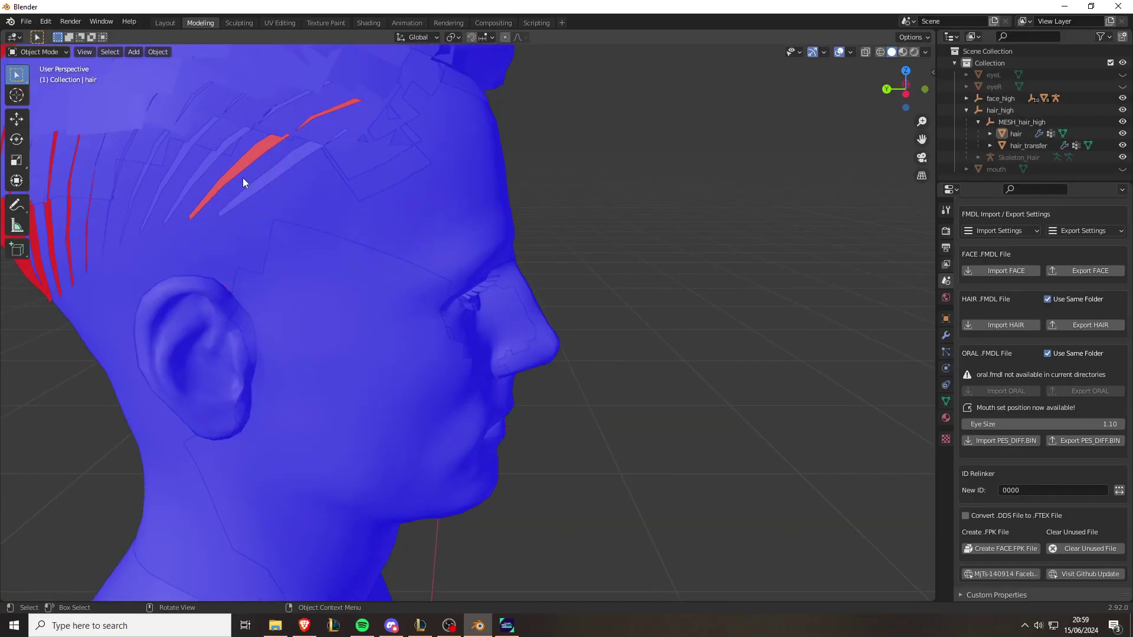
left_click(243, 179)
key("Tab")
left_click(245, 164)
key("alt+q")
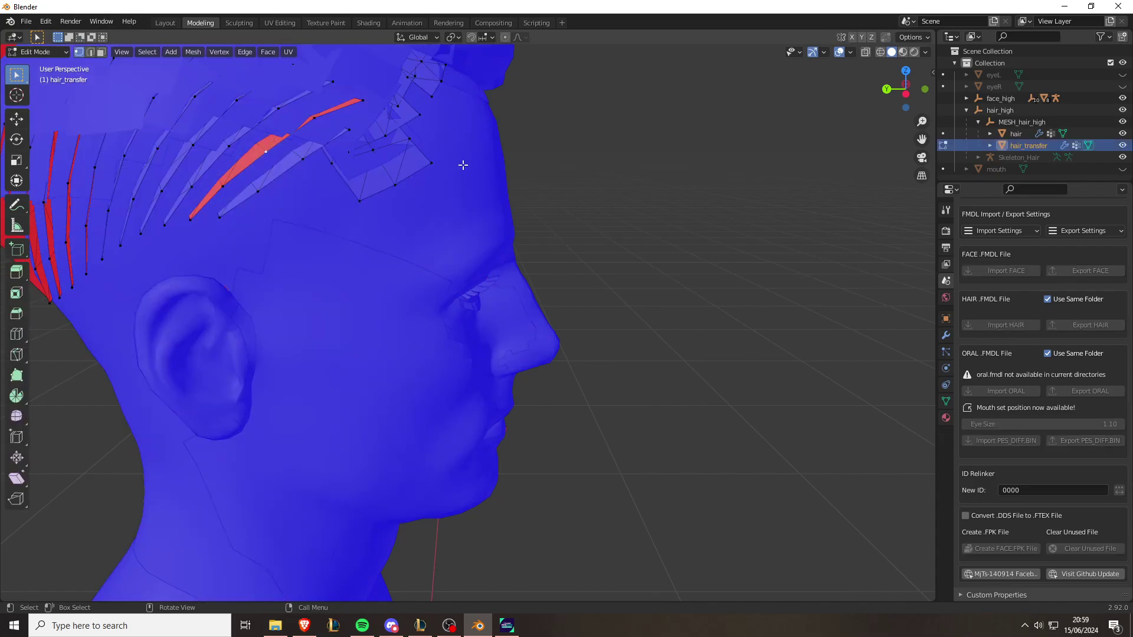
key("alt+n")
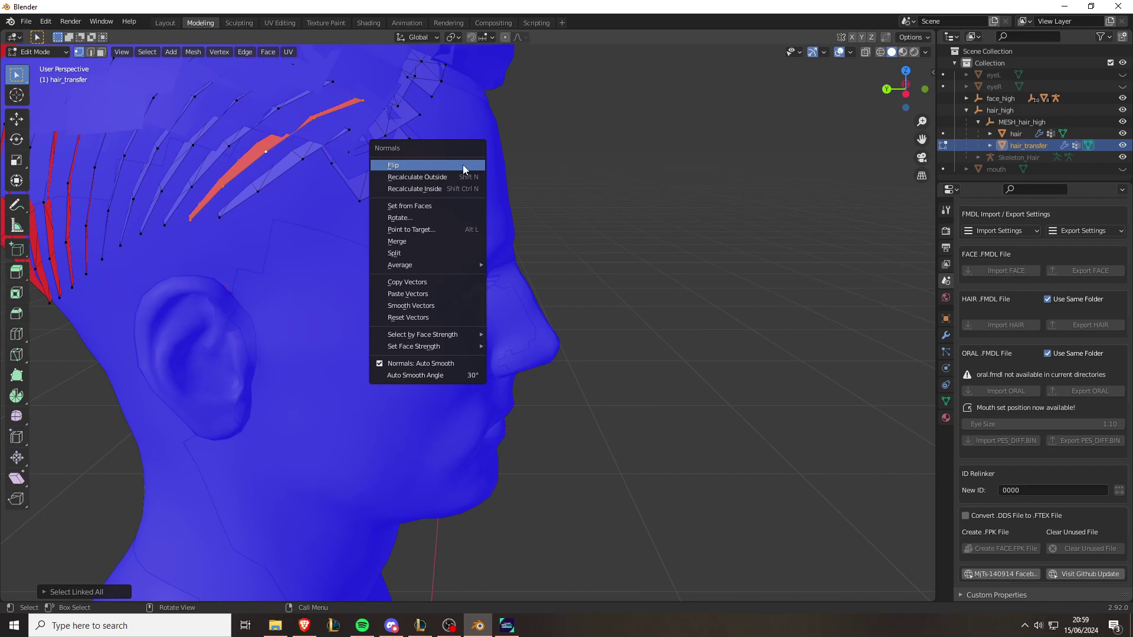
left_click(463, 165)
- Return hair_transfer to Object Mode and export the face, hair and PES_DIFF.BIN files again
scroll(592, 230, "down", 1)
key("KP_1")
scroll(866, 255, "down", 1)
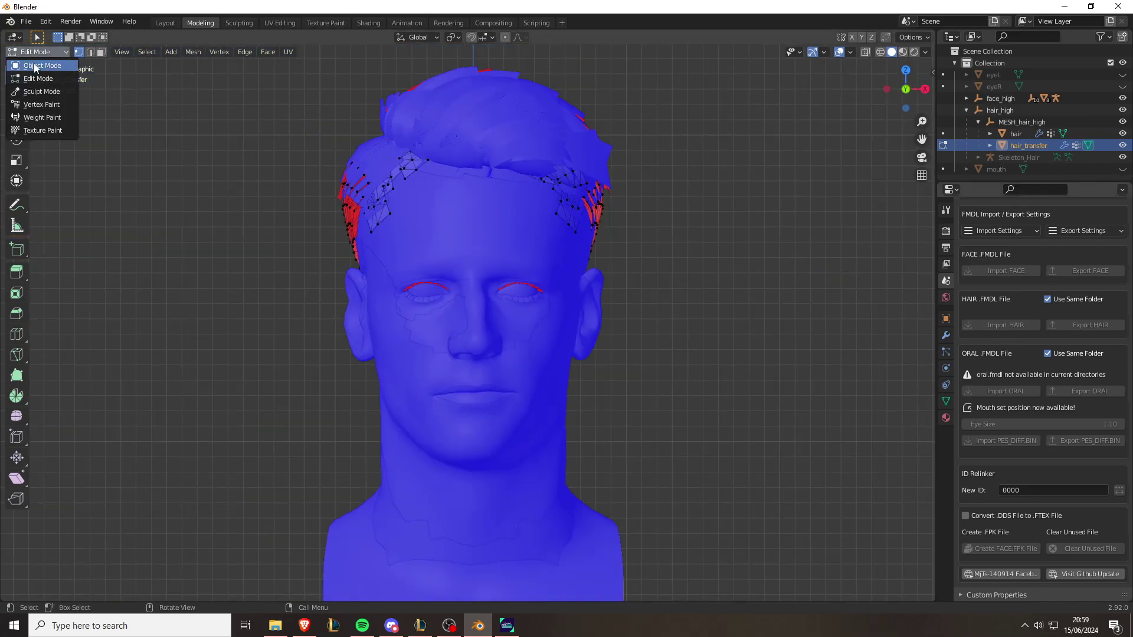
left_click(36, 65)
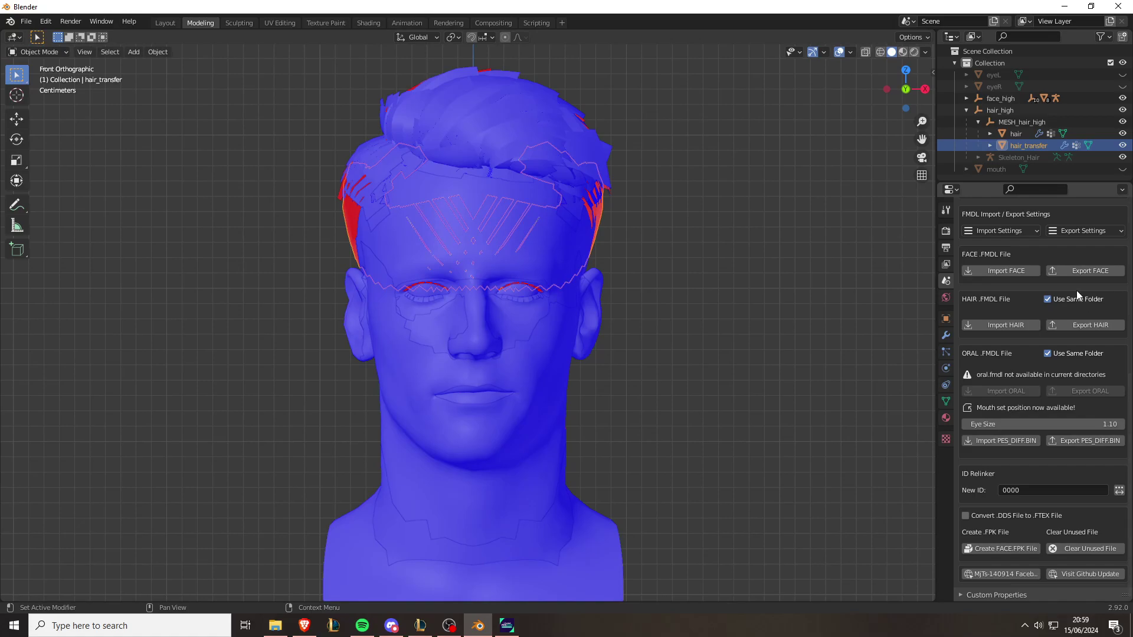
left_click(1084, 326)
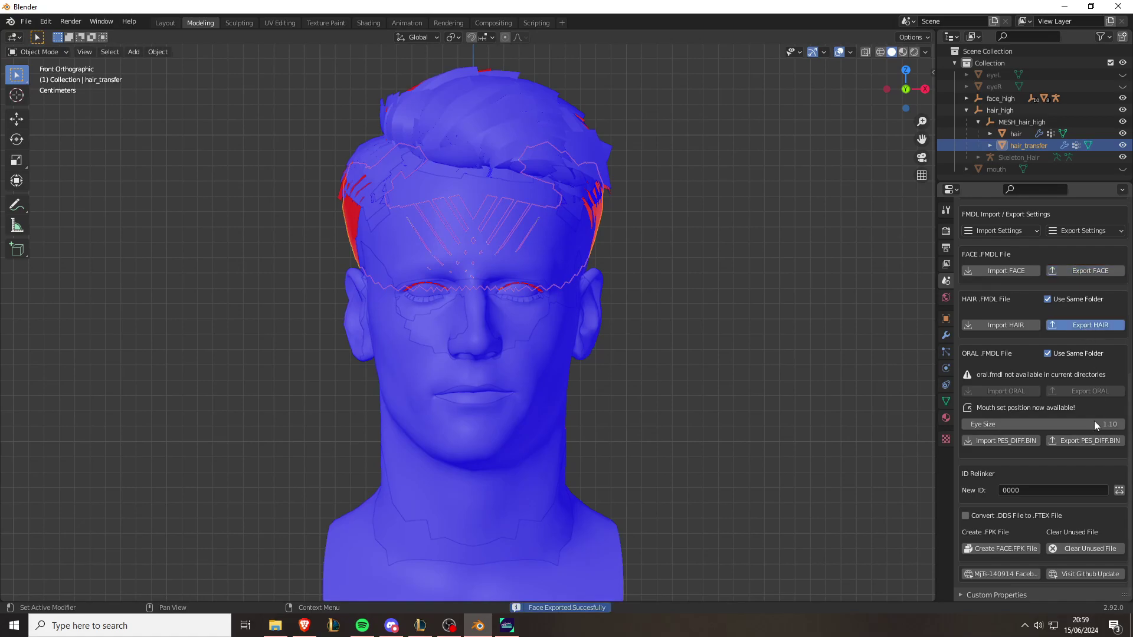
left_click(1085, 442)
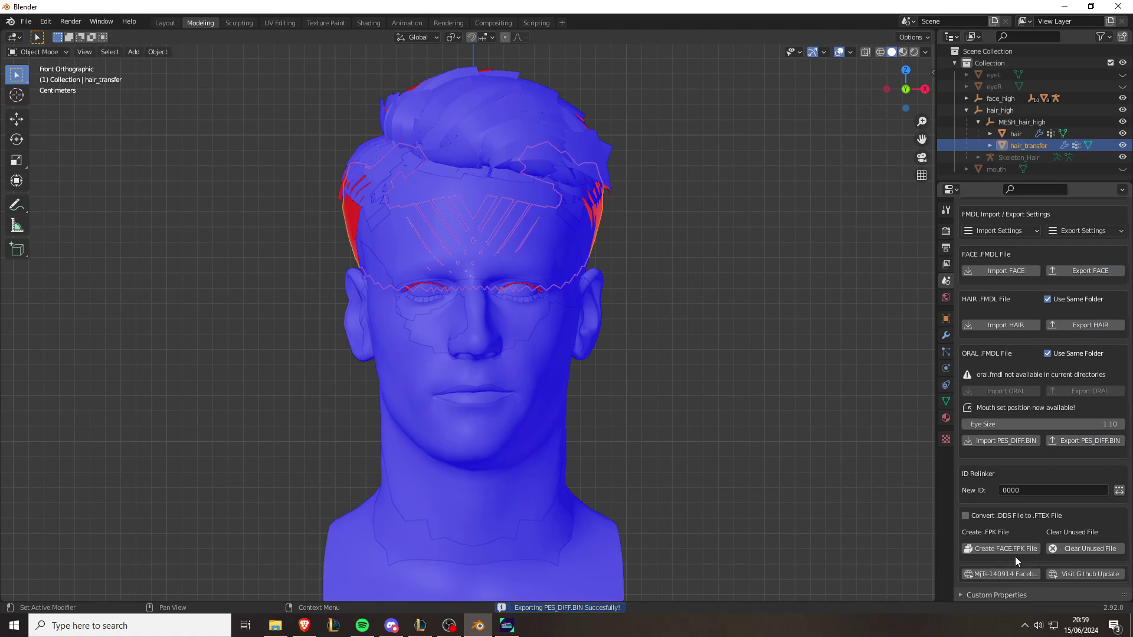
- In File Explorer, paste the copied 168889 folder into the real folder again, replacing the files in the destination
left_click(287, 627)
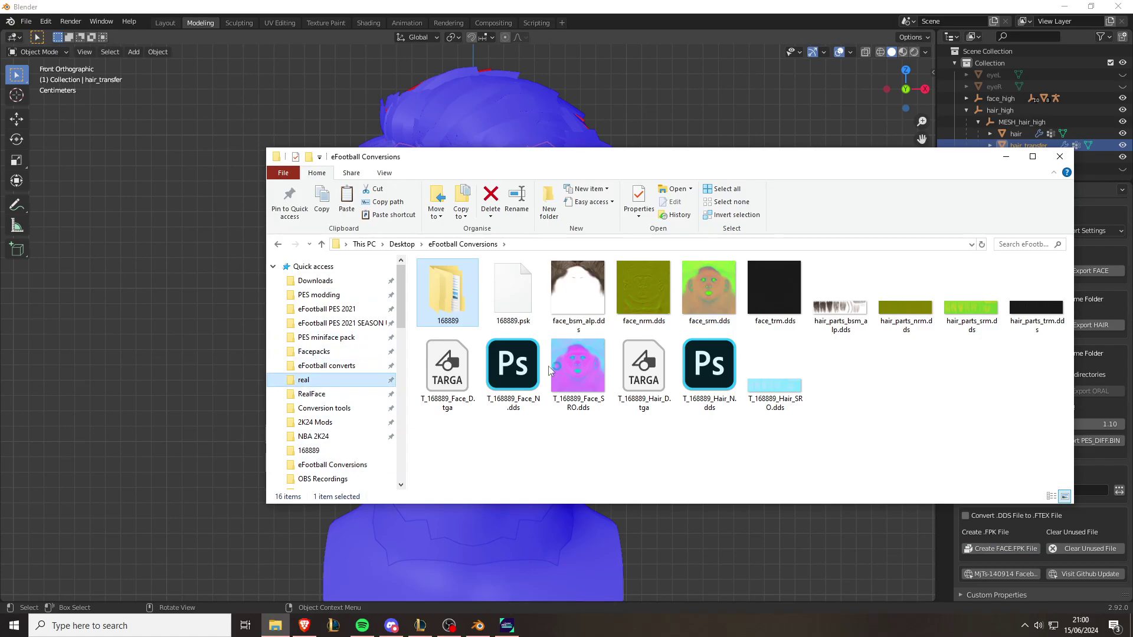
key("alt+Left")
key("ctrl+v")
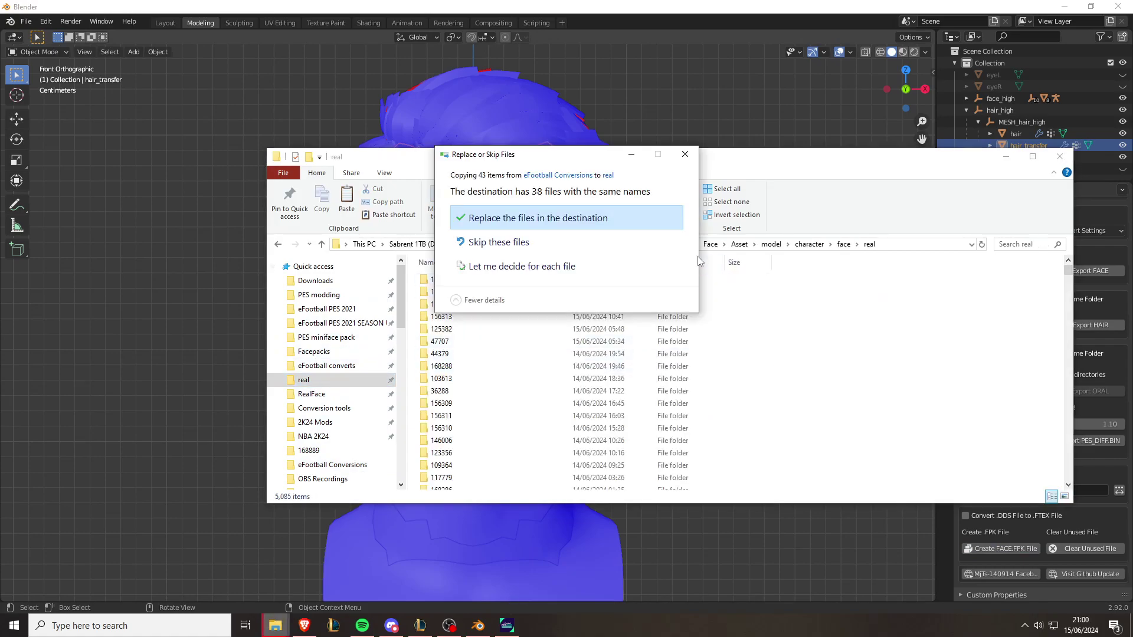
left_click(649, 220)
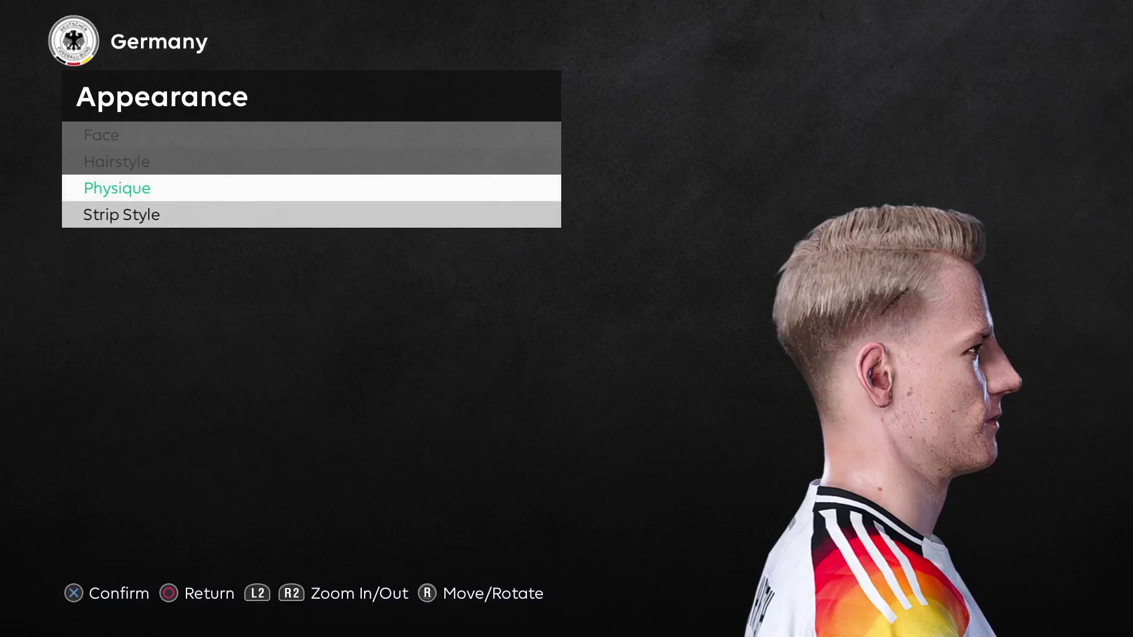
- Switch to PES 2021, reload C. Führich from the Germany squad and check the side of his hair in Appearance
key("Escape")
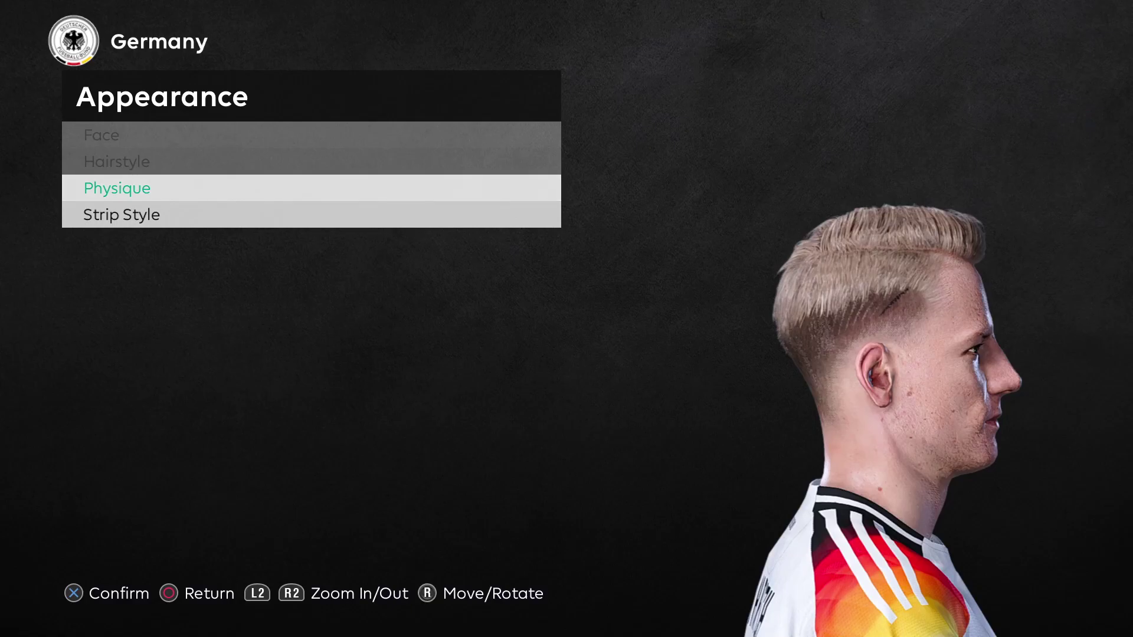
key("Escape")
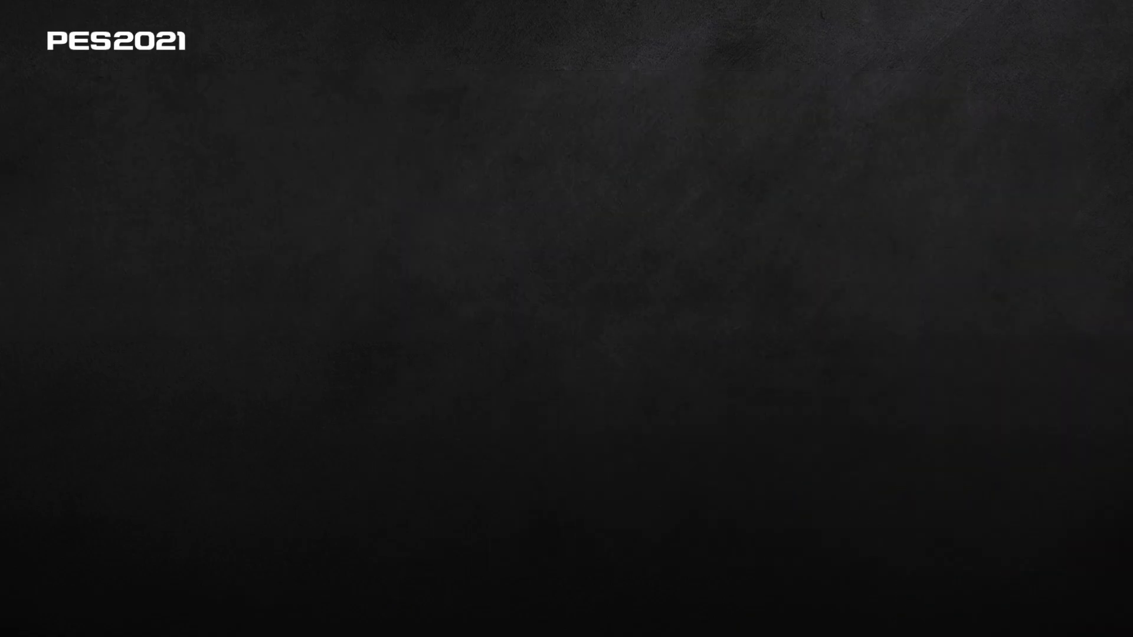
key("Up")
key("Down")
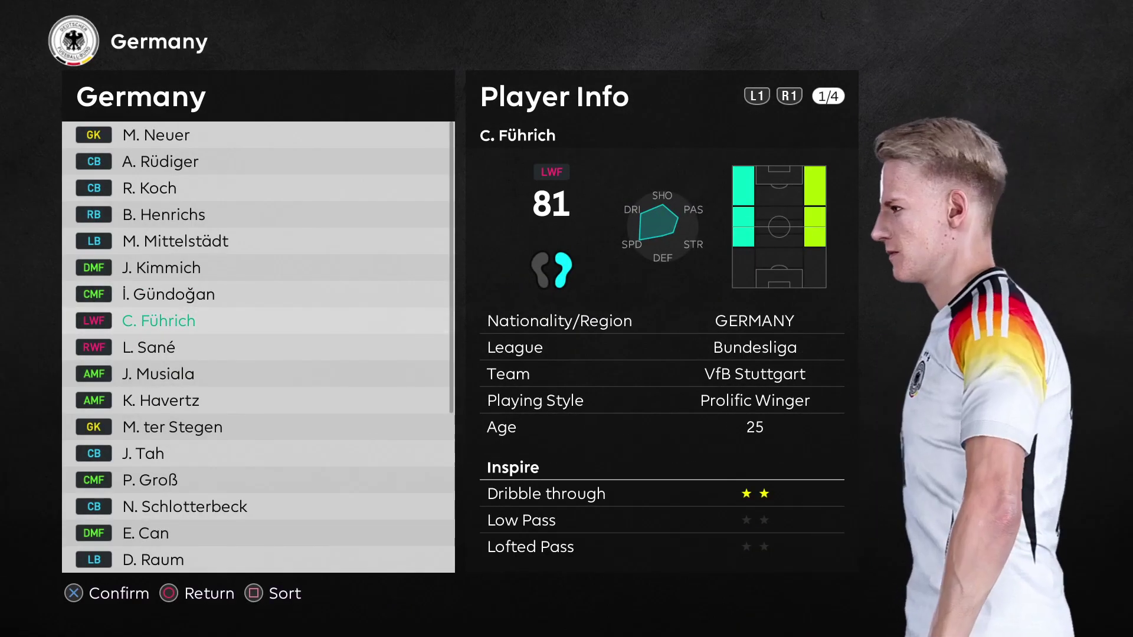
key("Return")
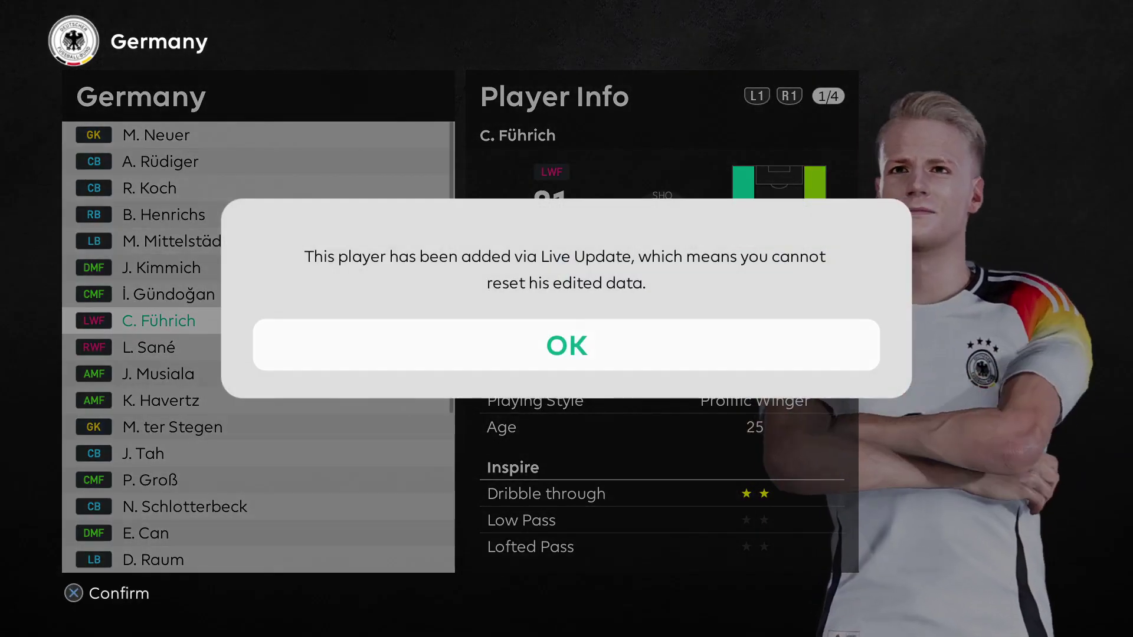
key("Return")
key("Return")
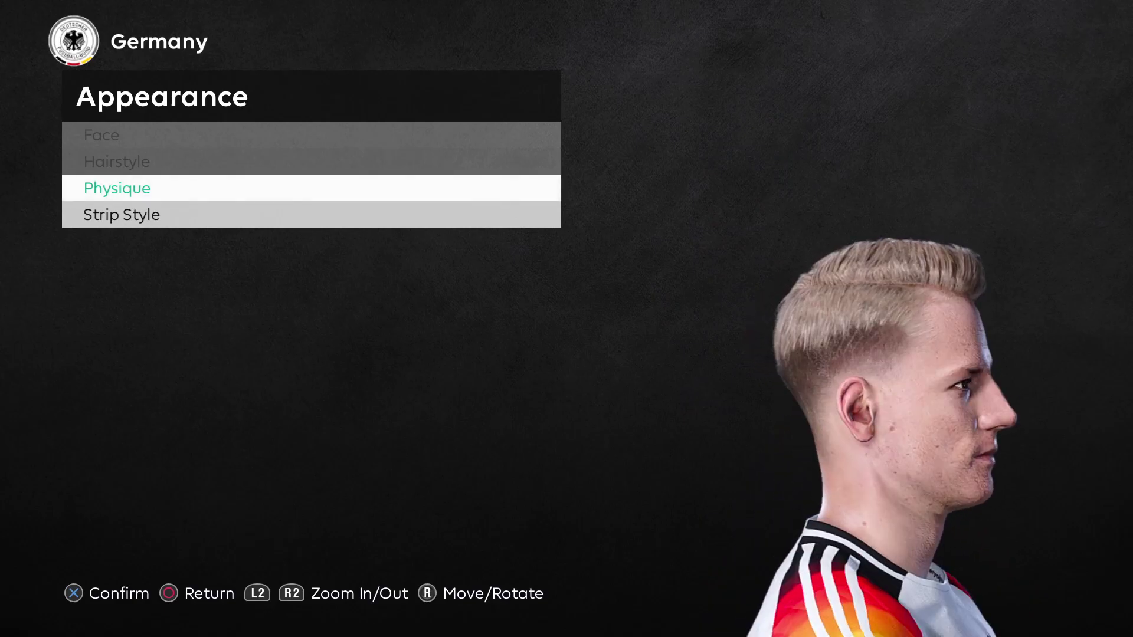
key("Escape")
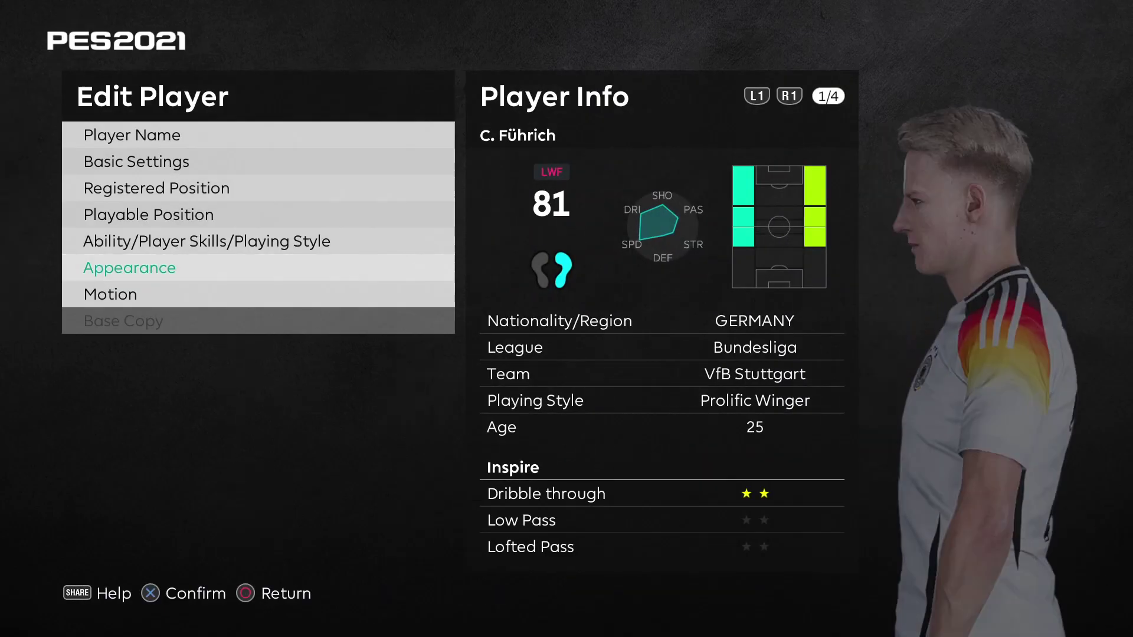
key("Escape")
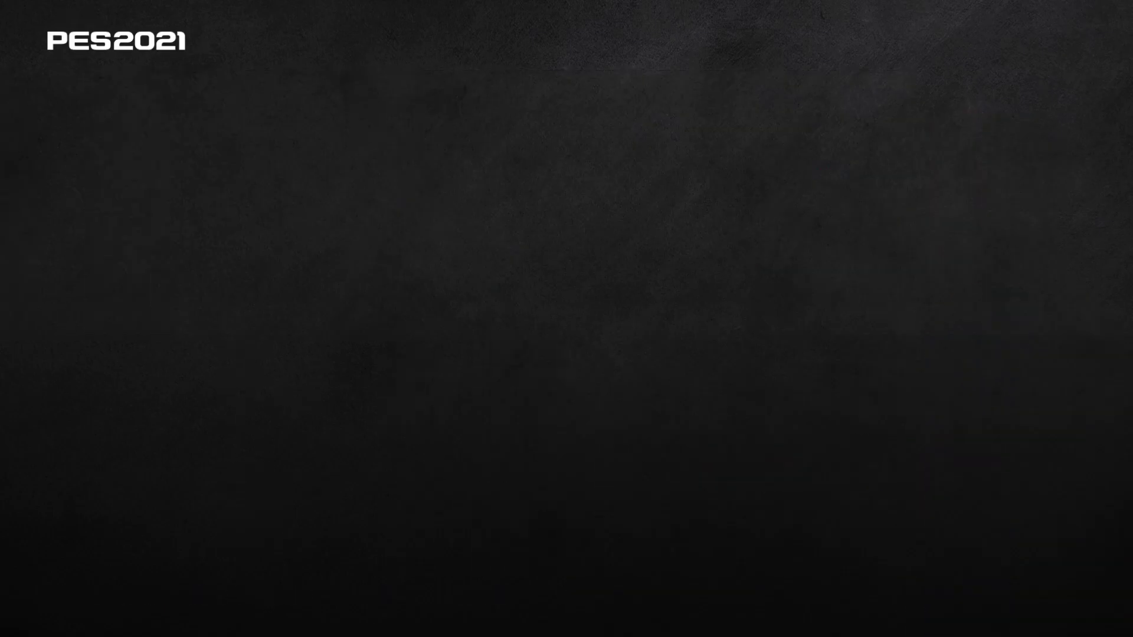